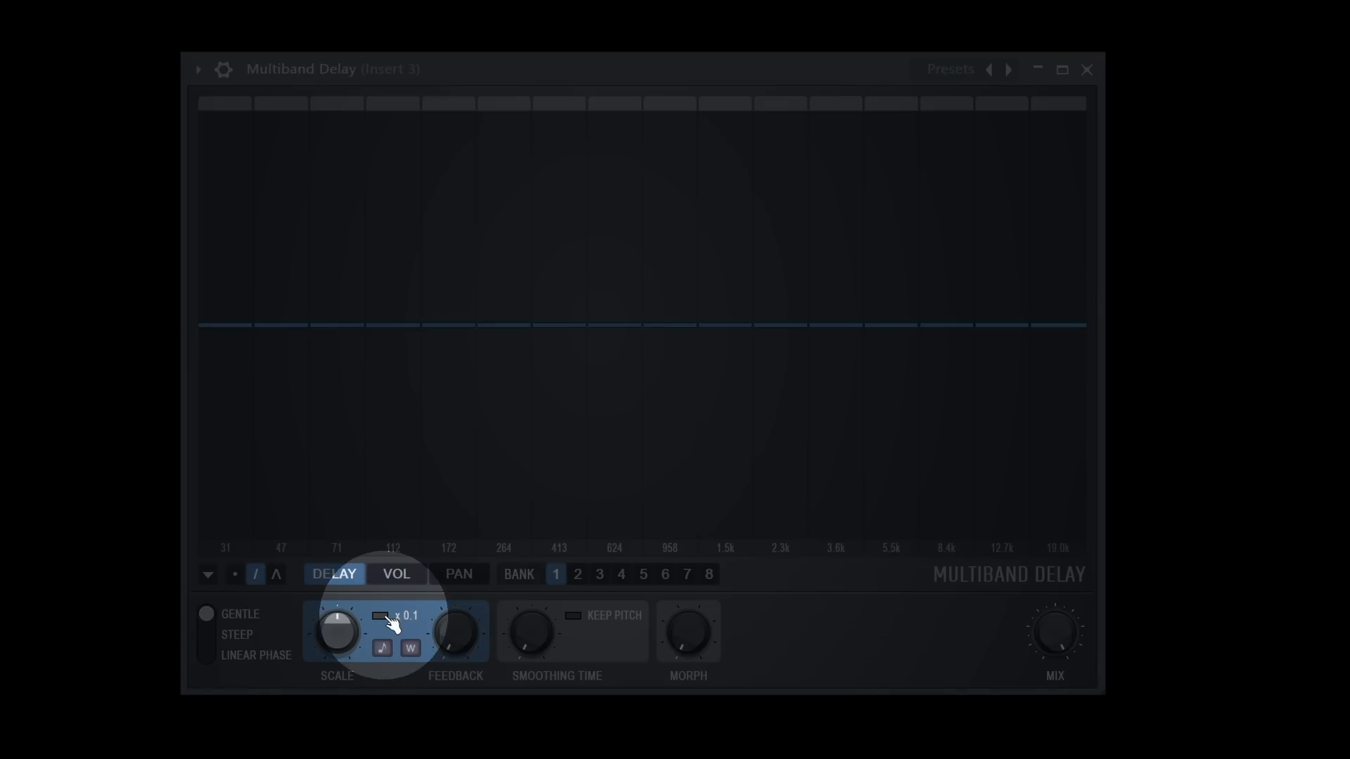
Step: Enable the x 0.1 multiplier for the delay scale and try out the Feedback control
click(389, 620)
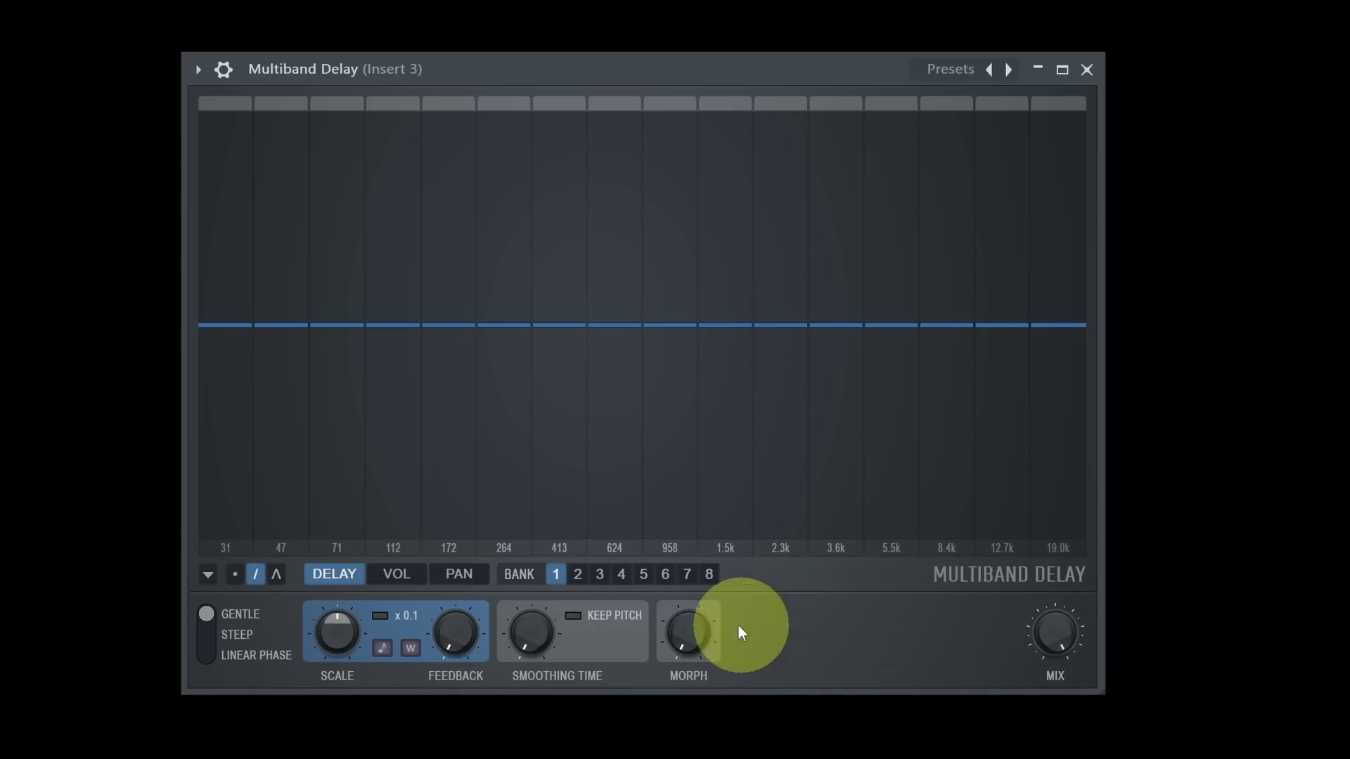
click(384, 618)
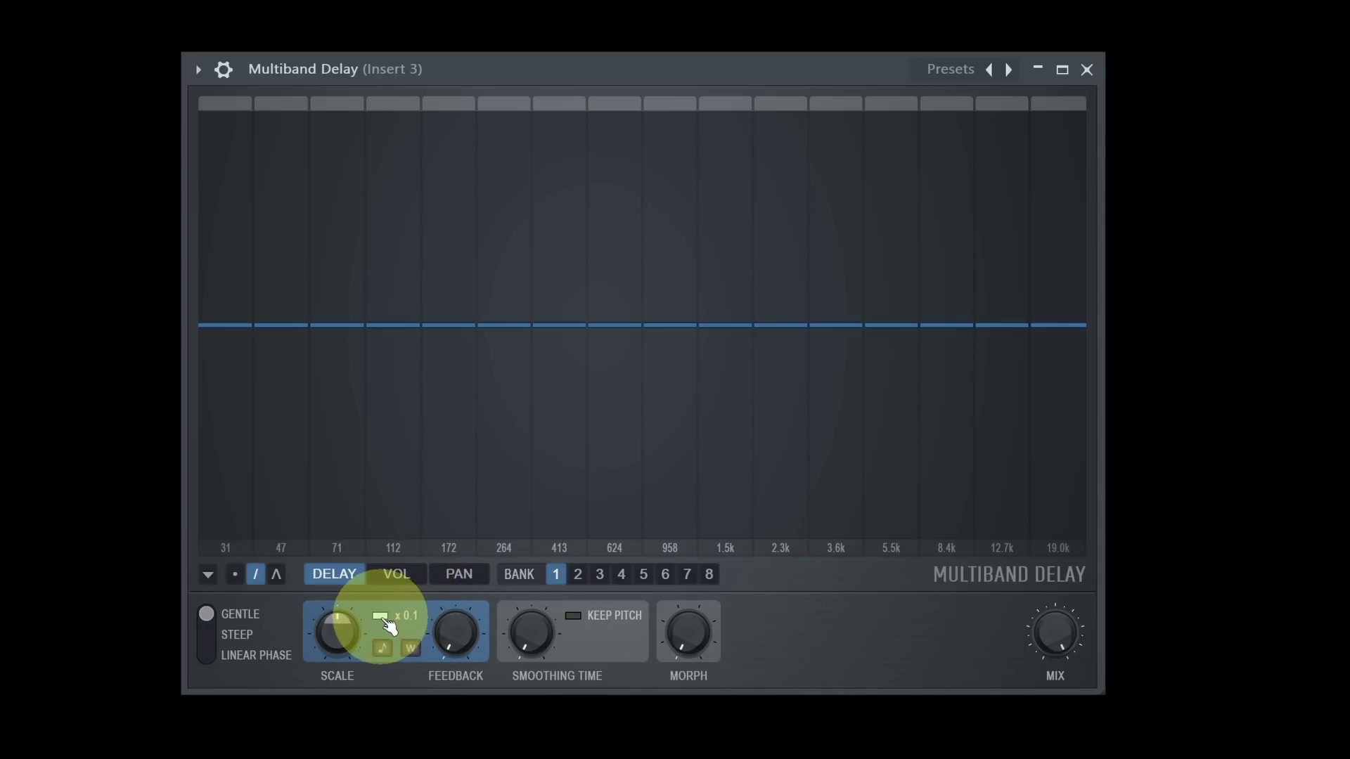
mouse_move(453, 630)
mouse_down()
mouse_move(440, 521)
mouse_move(457, 419)
mouse_move(458, 641)
mouse_up()
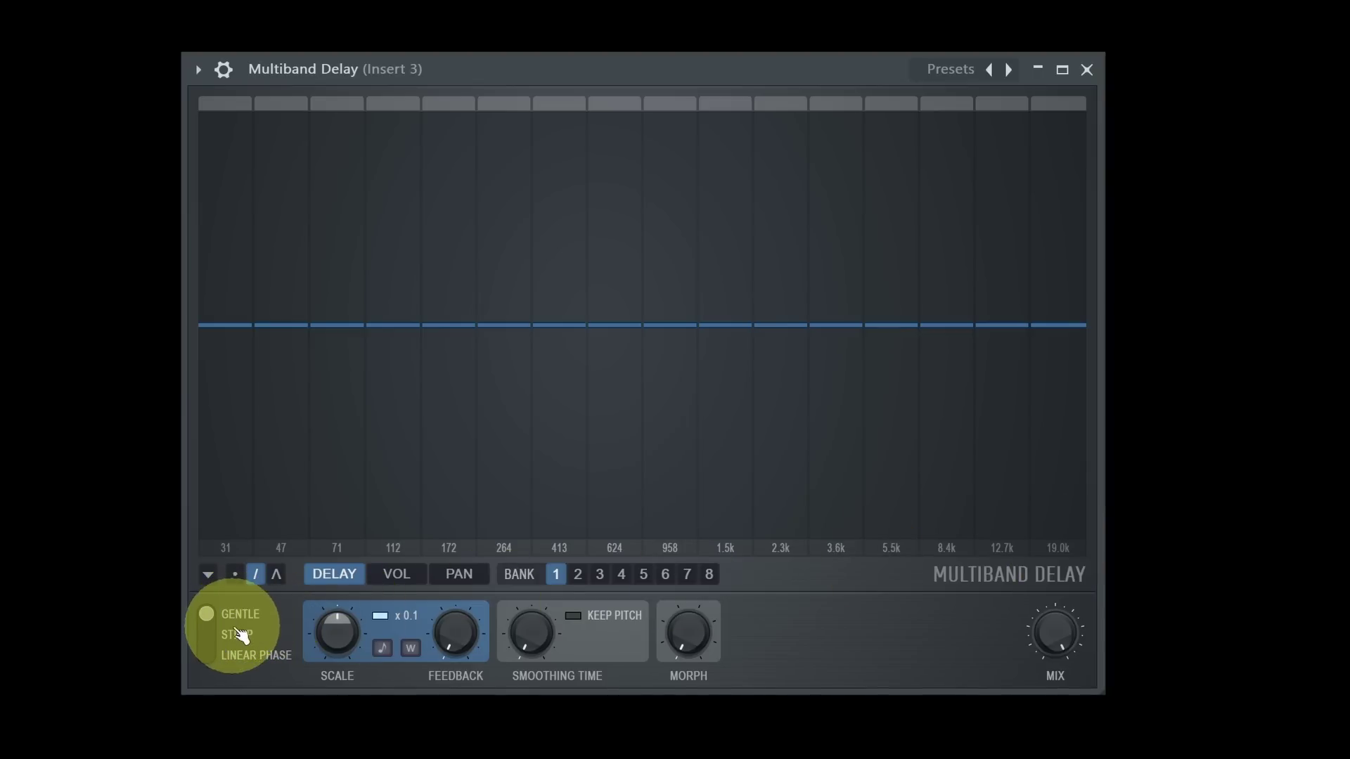
Step: Try the Steep and Linear Phase filter types, and switch back to Gentle
click(214, 636)
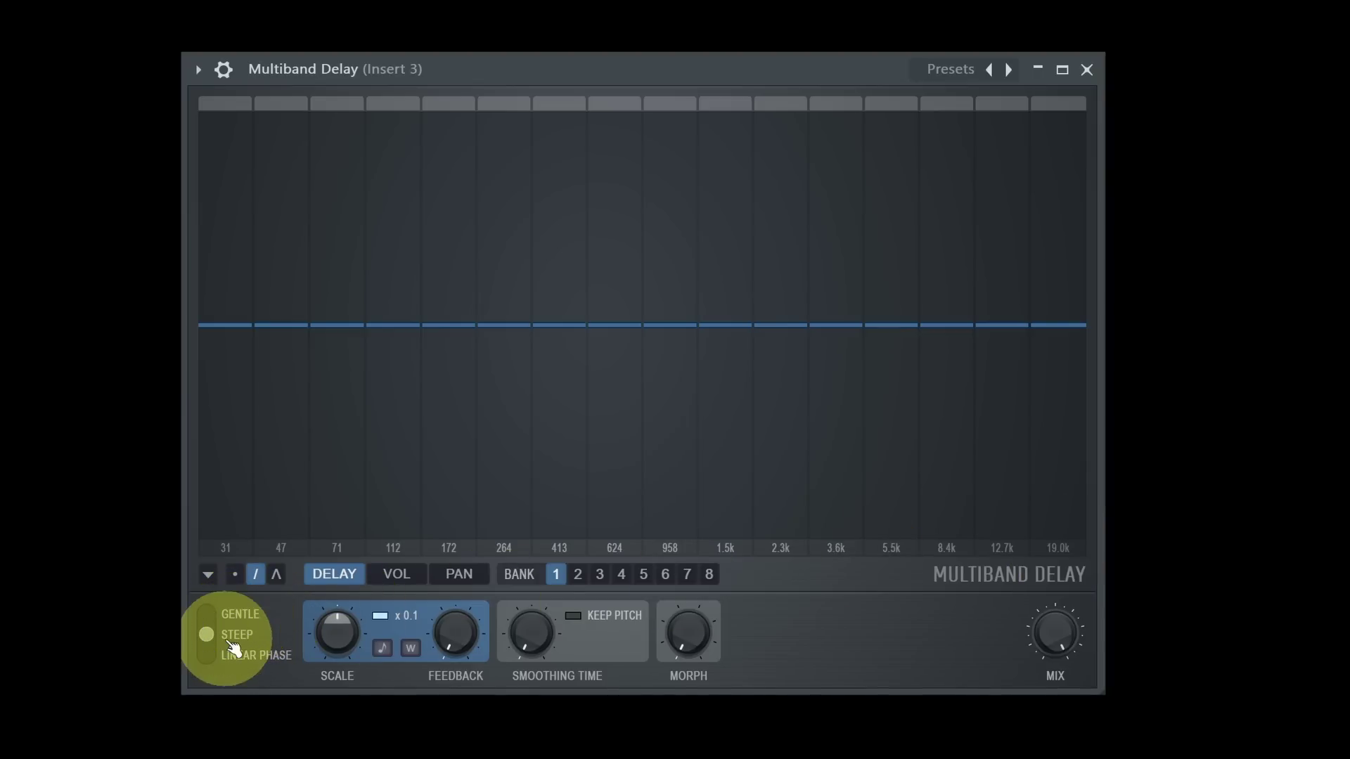
click(218, 656)
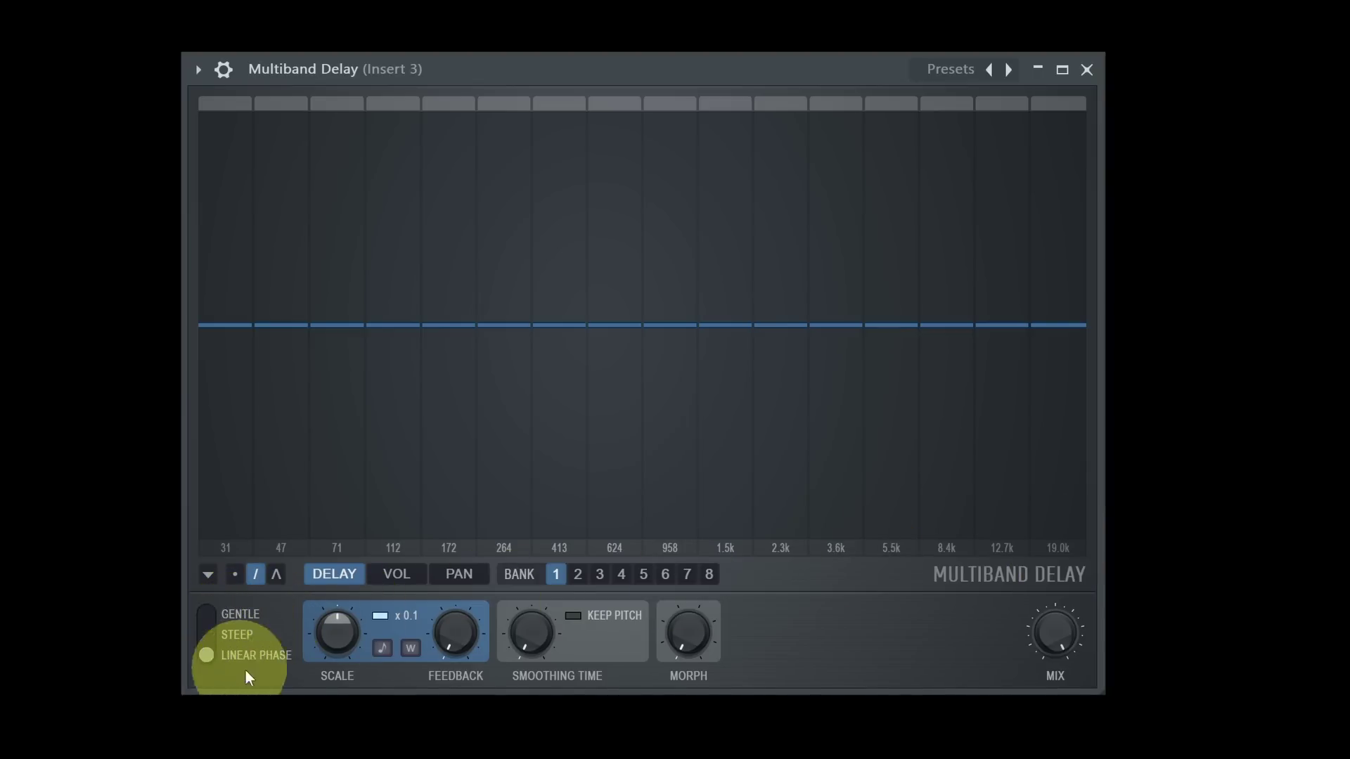
click(210, 615)
Step: Shape the band delays with a smooth curve, and replace it with a straight line descending from the lowest to the highest band
click(276, 574)
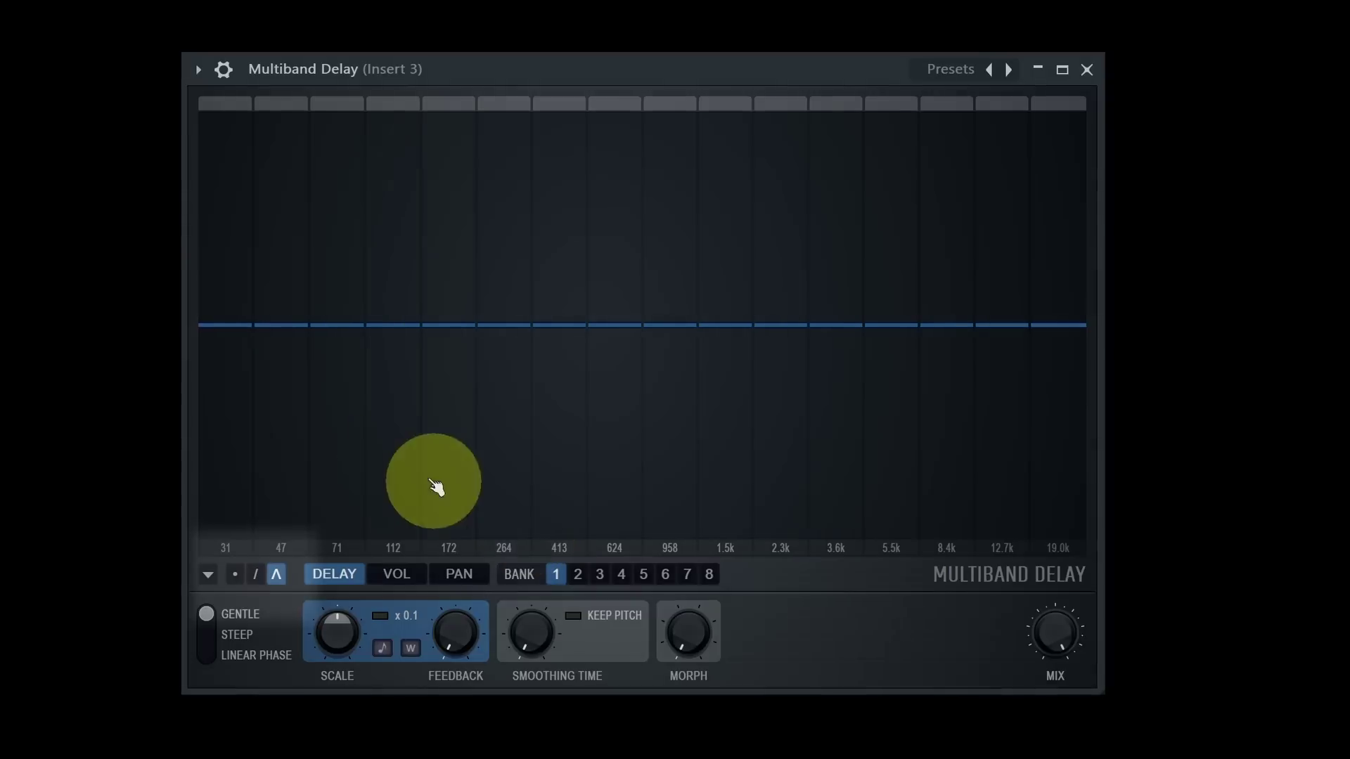
mouse_move(436, 488)
mouse_down()
mouse_move(232, 437)
mouse_move(482, 292)
mouse_move(651, 467)
mouse_move(892, 277)
mouse_move(897, 373)
mouse_move(973, 440)
mouse_move(1009, 259)
mouse_up()
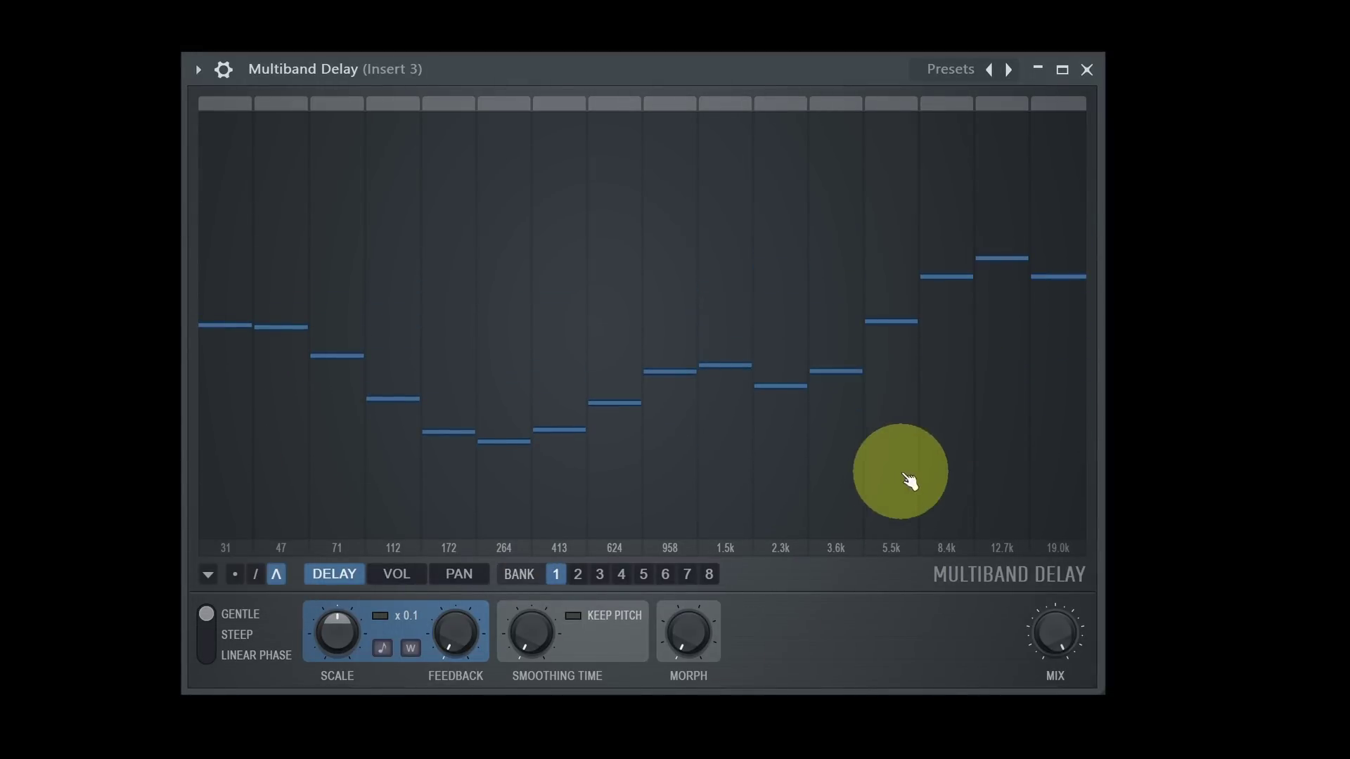
click(257, 574)
mouse_move(211, 121)
mouse_down()
mouse_move(661, 348)
mouse_move(1069, 528)
mouse_up()
Step: Adjust the delays of several low and middle bands individually in the single-point editing mode
click(236, 575)
drag(448, 273, 457, 398)
drag(559, 429, 583, 450)
mouse_move(307, 394)
mouse_down()
mouse_move(280, 407)
mouse_move(239, 374)
mouse_move(234, 220)
mouse_up()
Step: Draw a straight descending delay line across all bands in bank 1 and an ascending one in bank 8
click(256, 574)
drag(217, 116, 1079, 541)
click(708, 575)
drag(225, 540, 1068, 113)
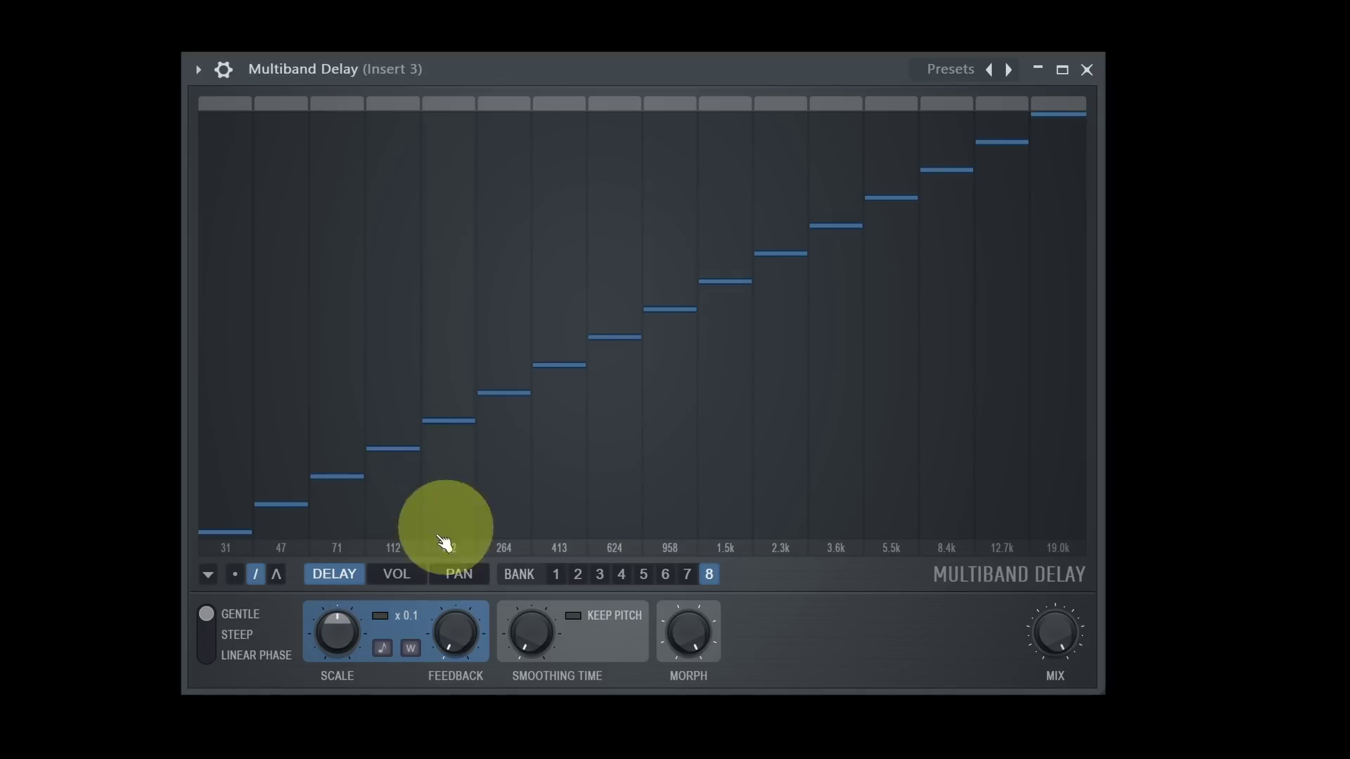
Step: Interpolate the delay curves from bank 1 to 8, and sweep Morph to its maximum and back to the start
click(208, 574)
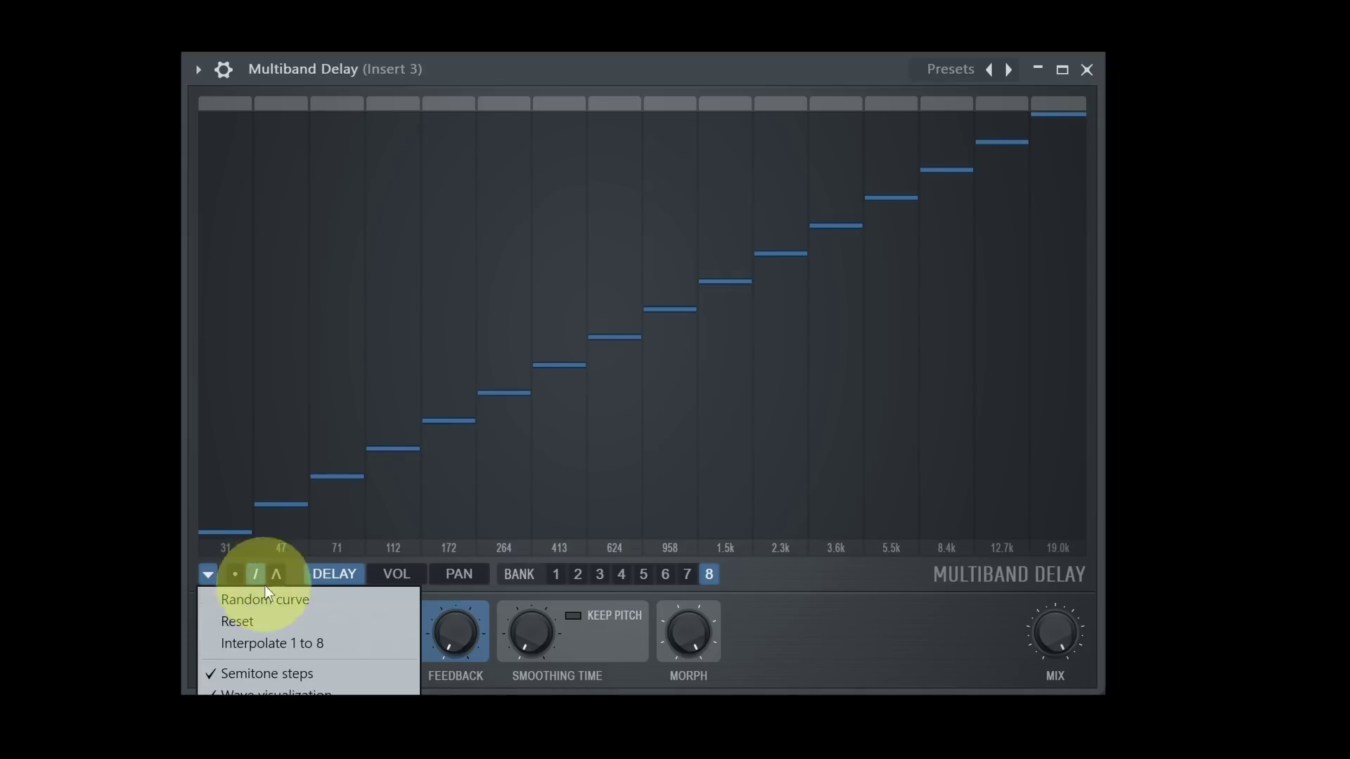
click(334, 649)
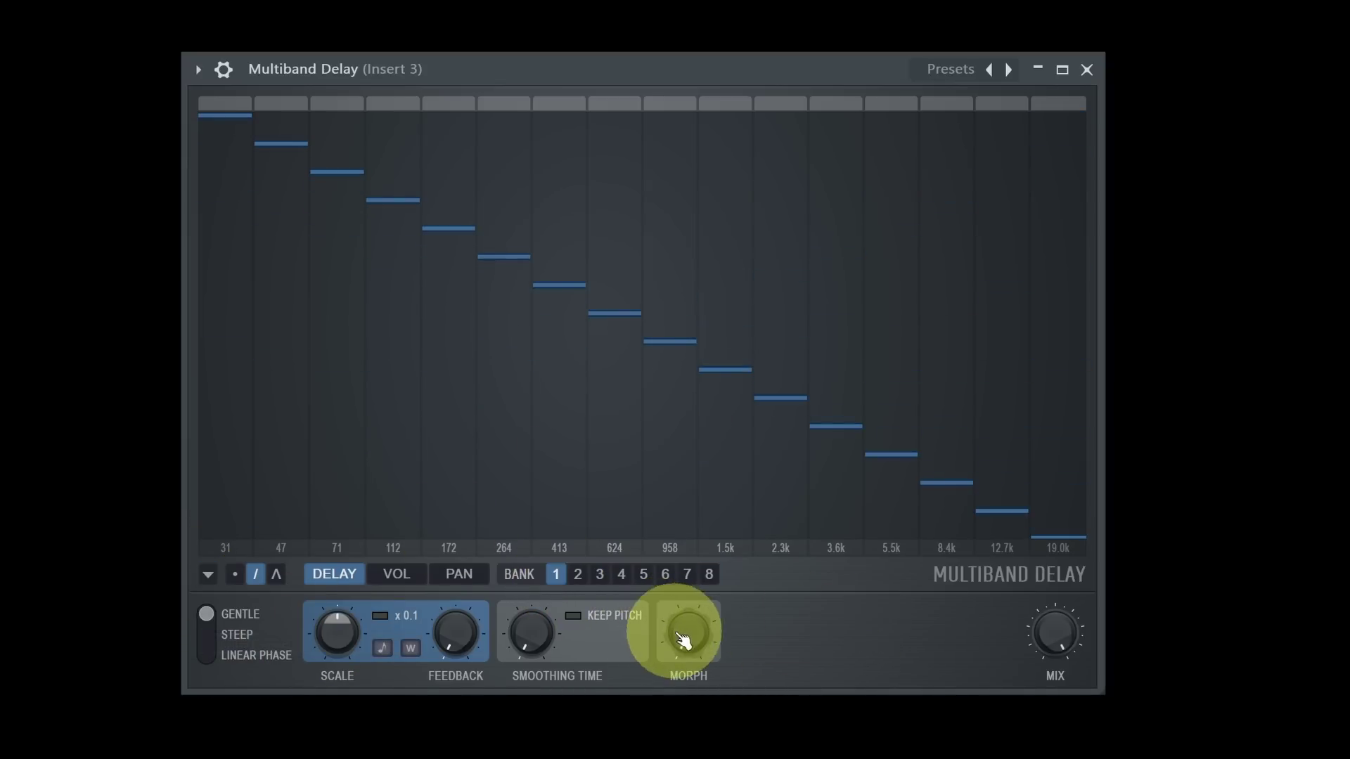
drag(687, 637, 700, 112)
click(809, 676)
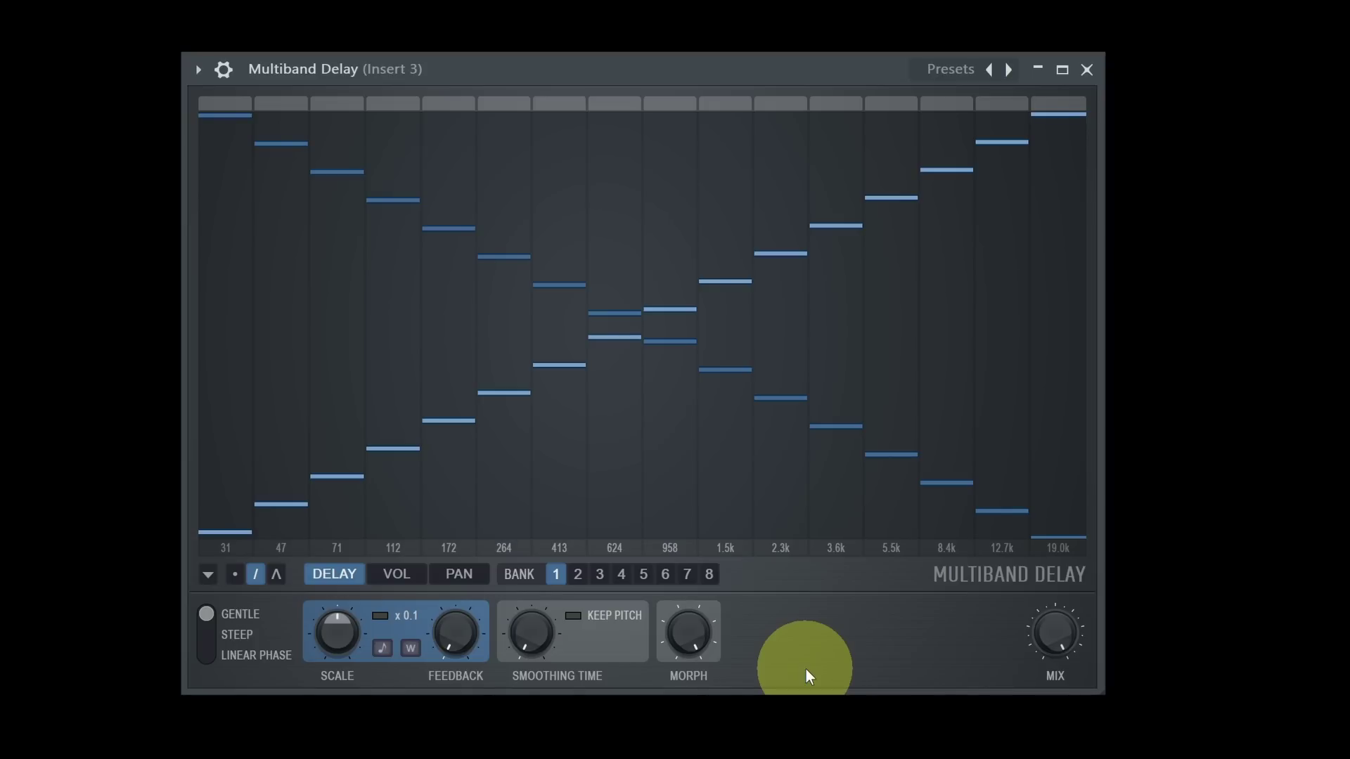
key(ctrl+z)
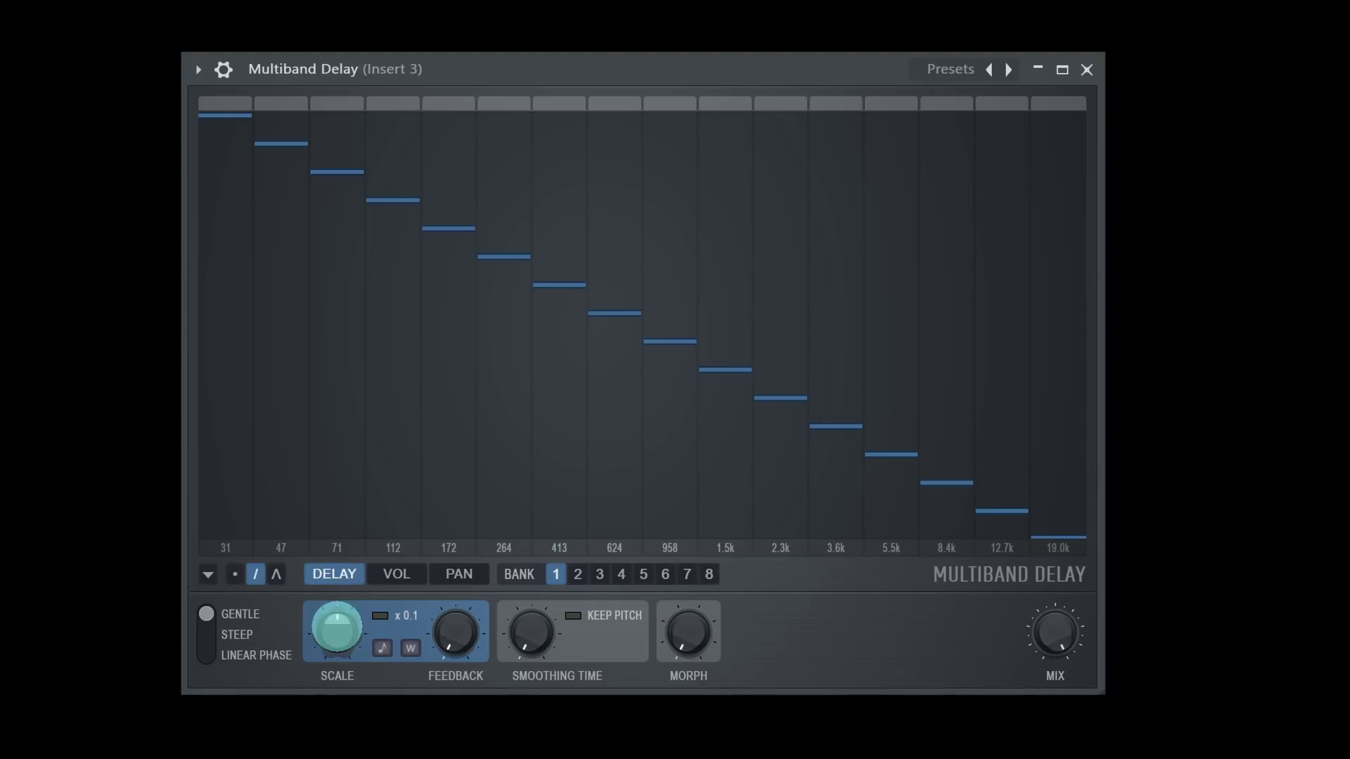
Step: Sweep the delay Scale away from its center position and return it to the center
drag(337, 628, 361, 744)
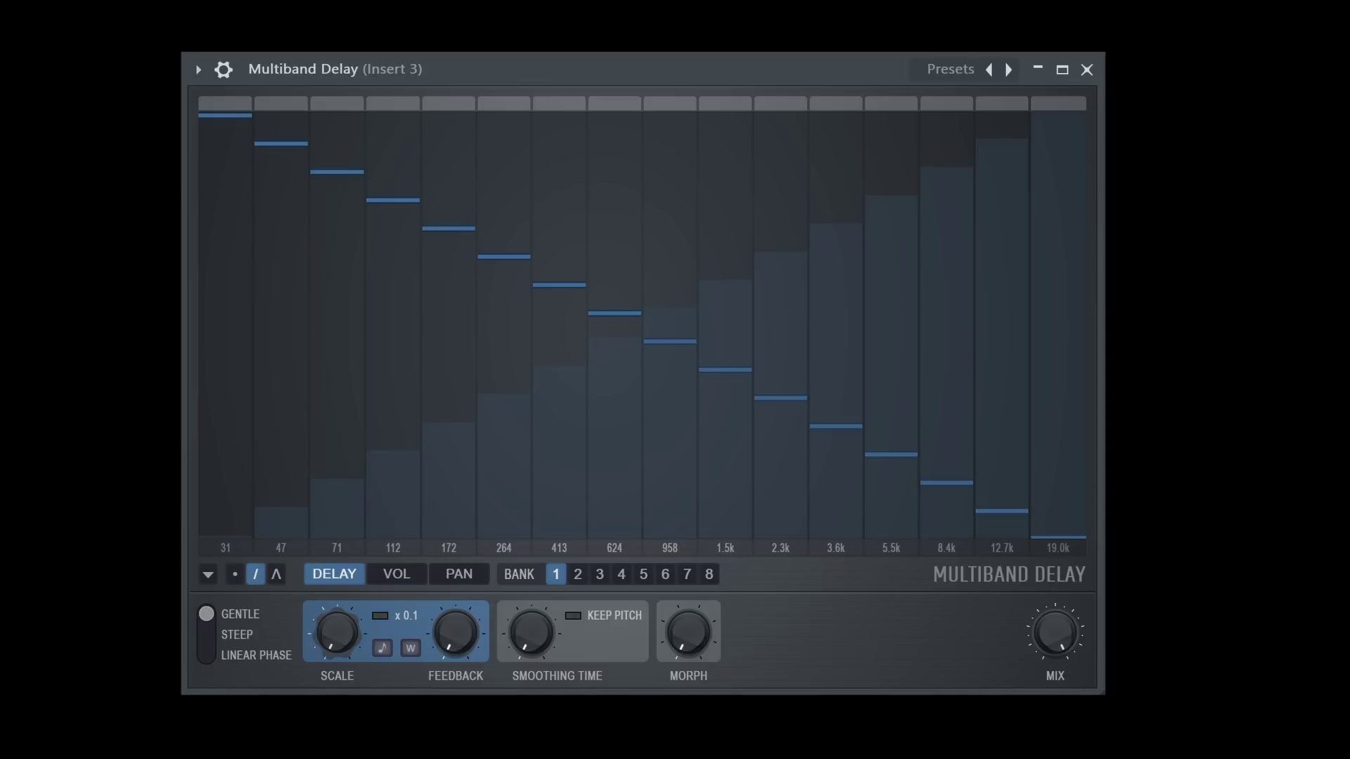
drag(340, 669, 341, 632)
click(860, 630)
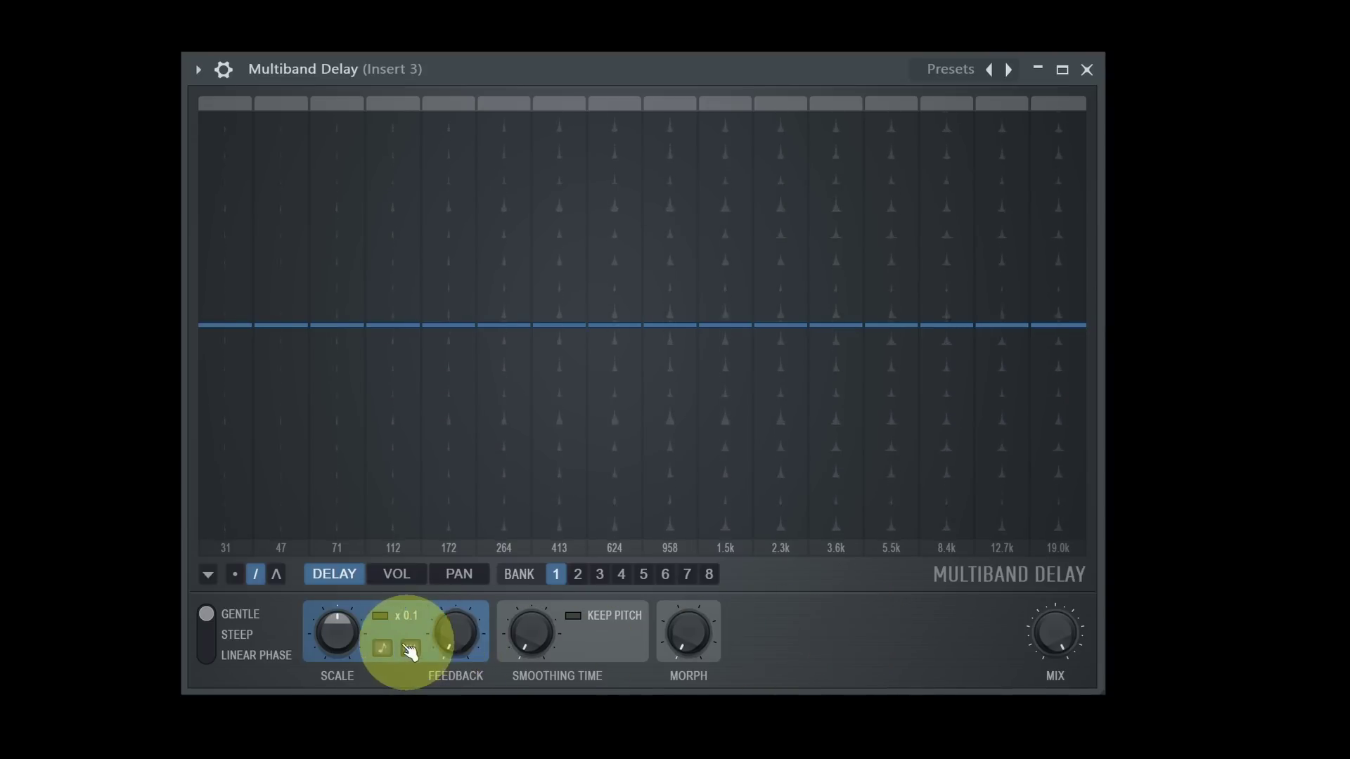
Step: Raise the delay Feedback past its middle position
drag(445, 641, 446, 528)
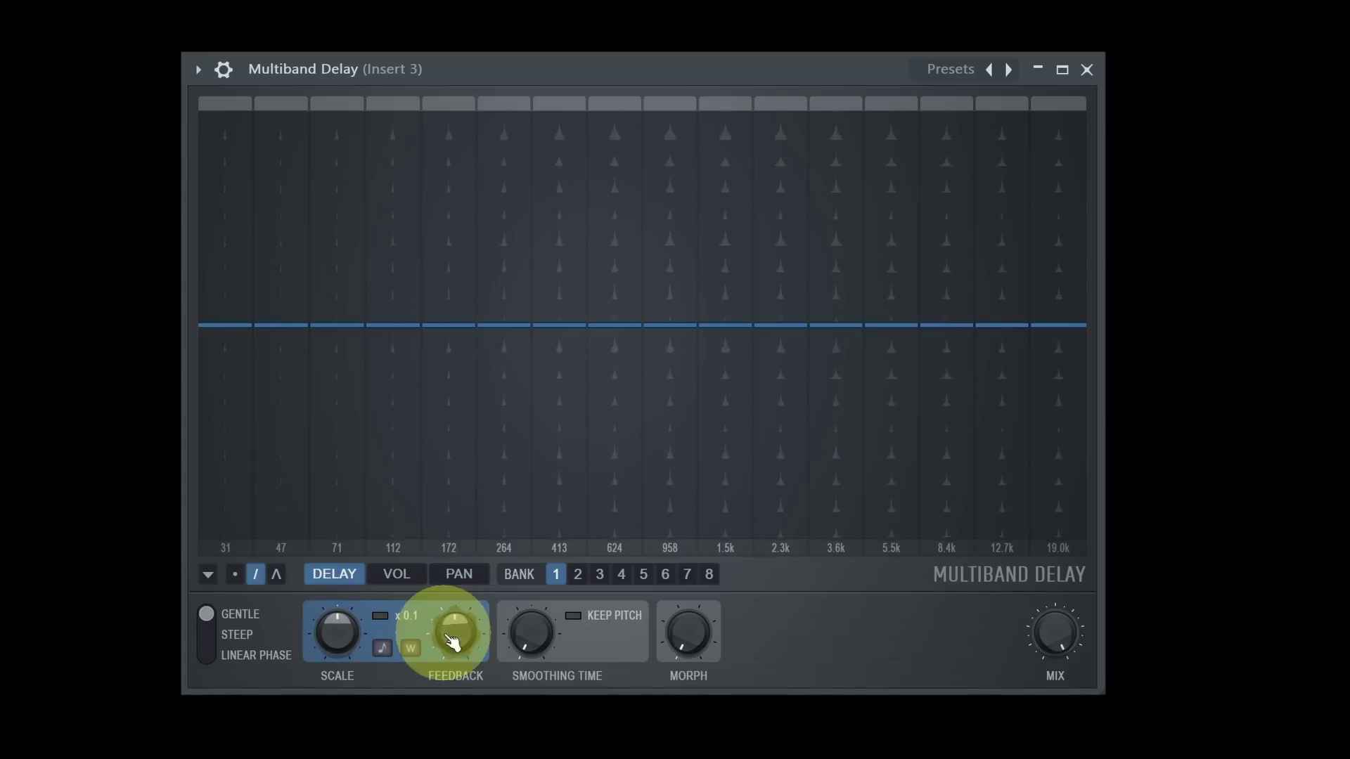
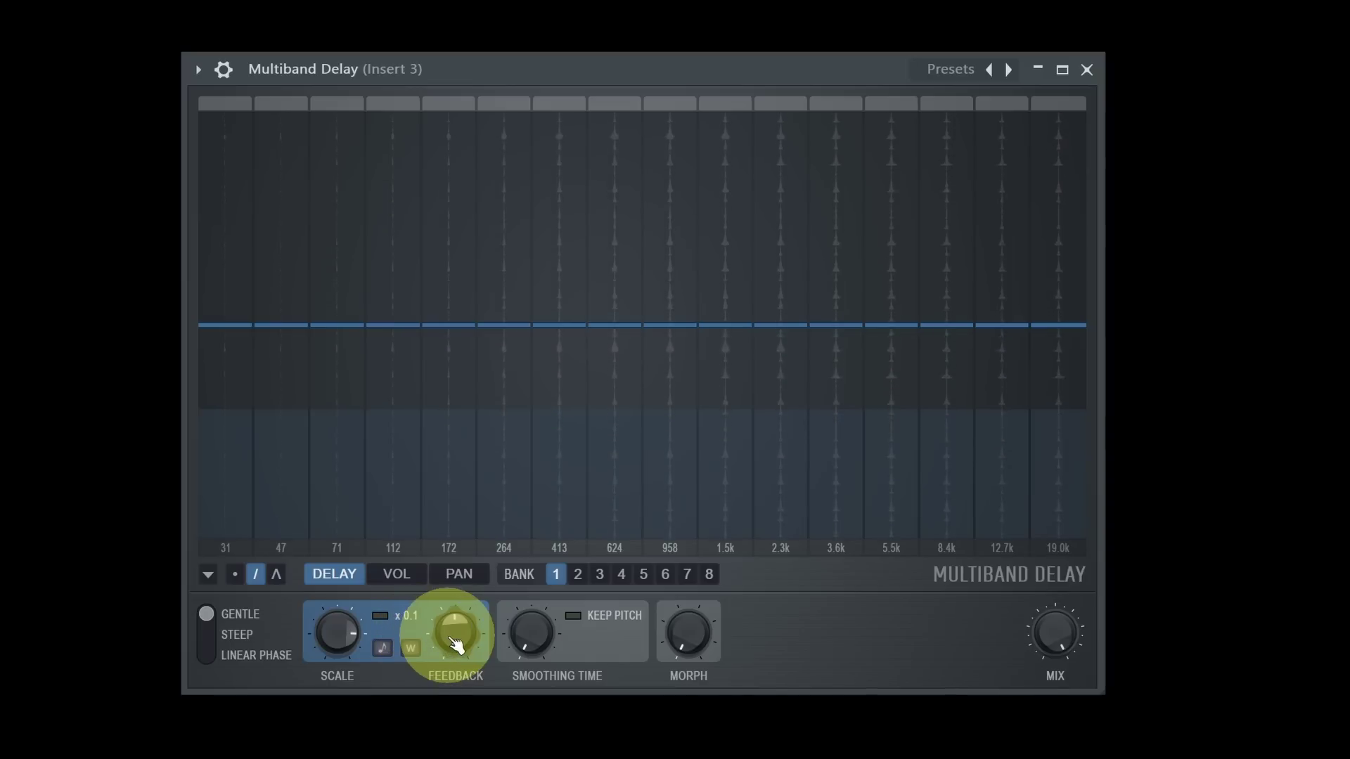
drag(456, 645, 447, 624)
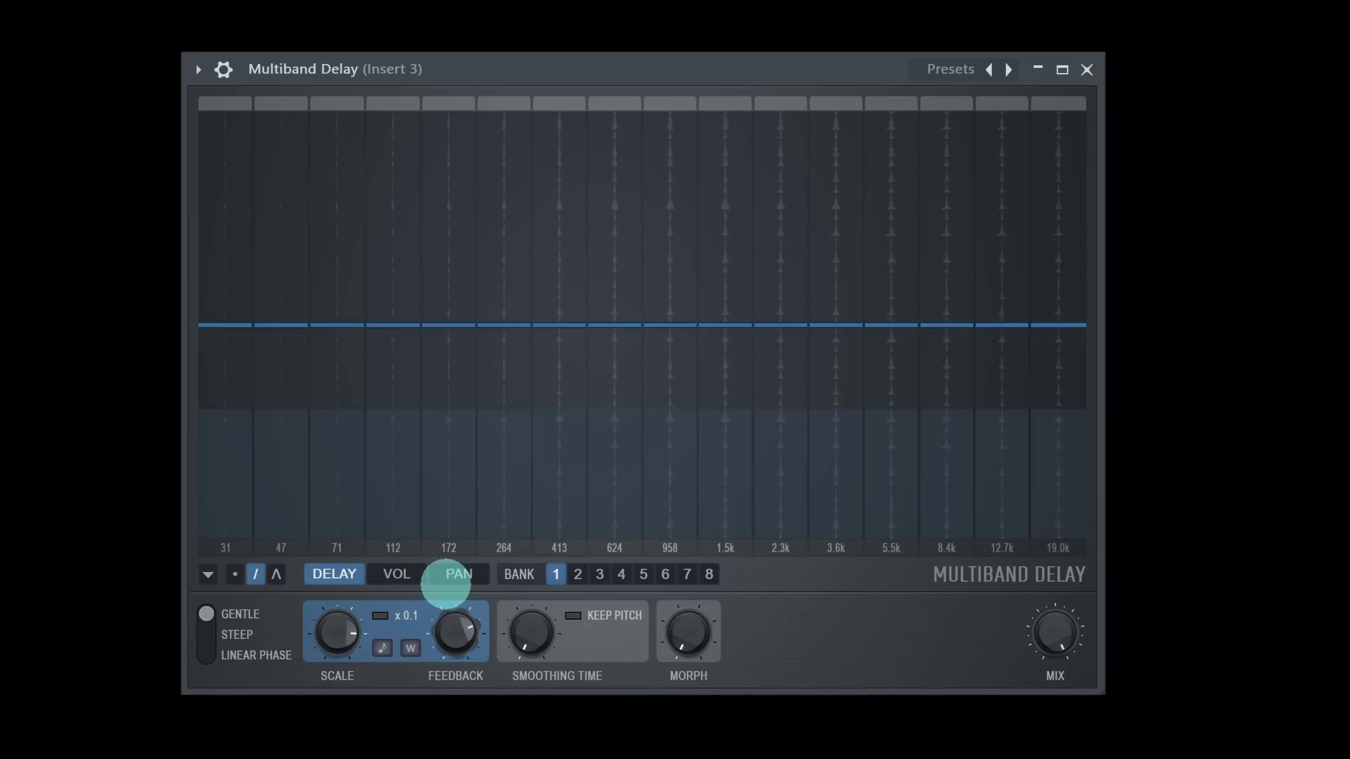
Step: Enable the x 0.1 delay multiplier and vary the Scale to shorten the delay times
click(386, 623)
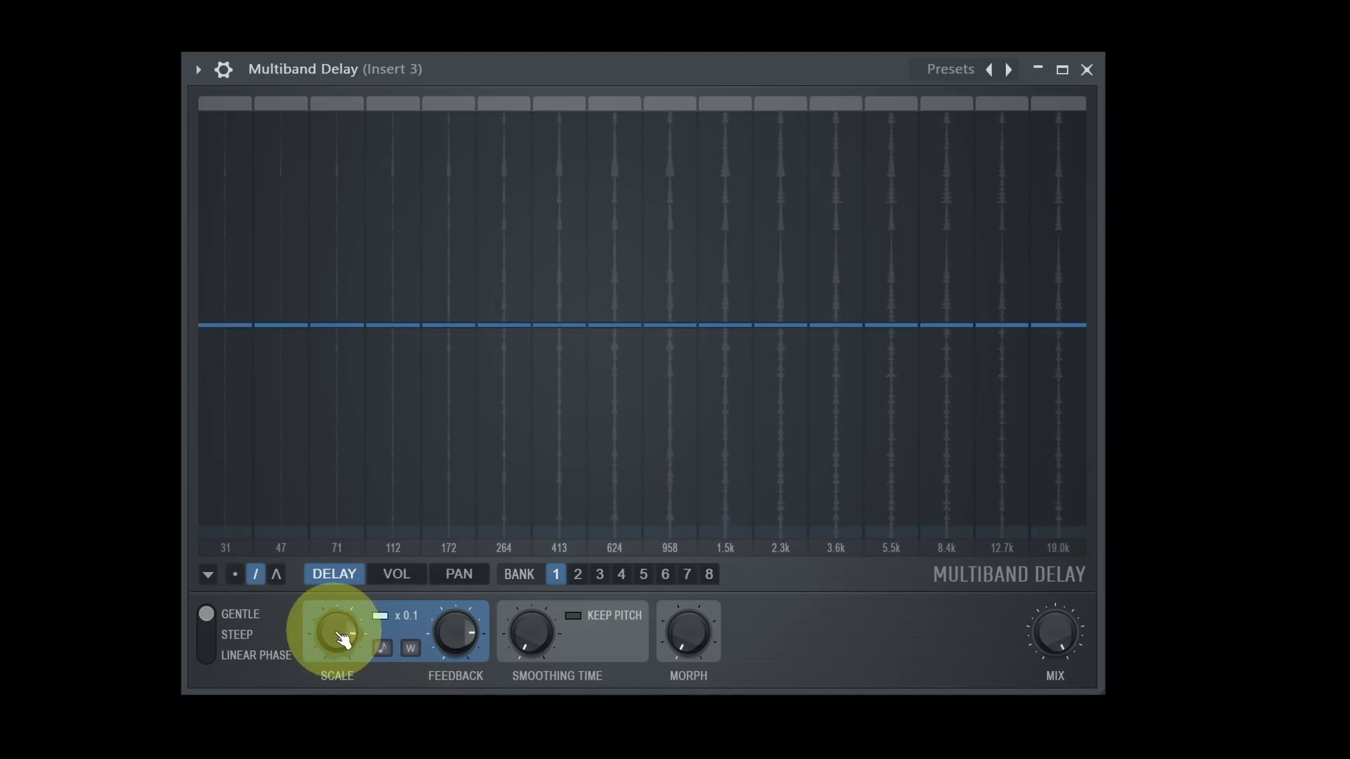
scroll(332, 653, down, 2)
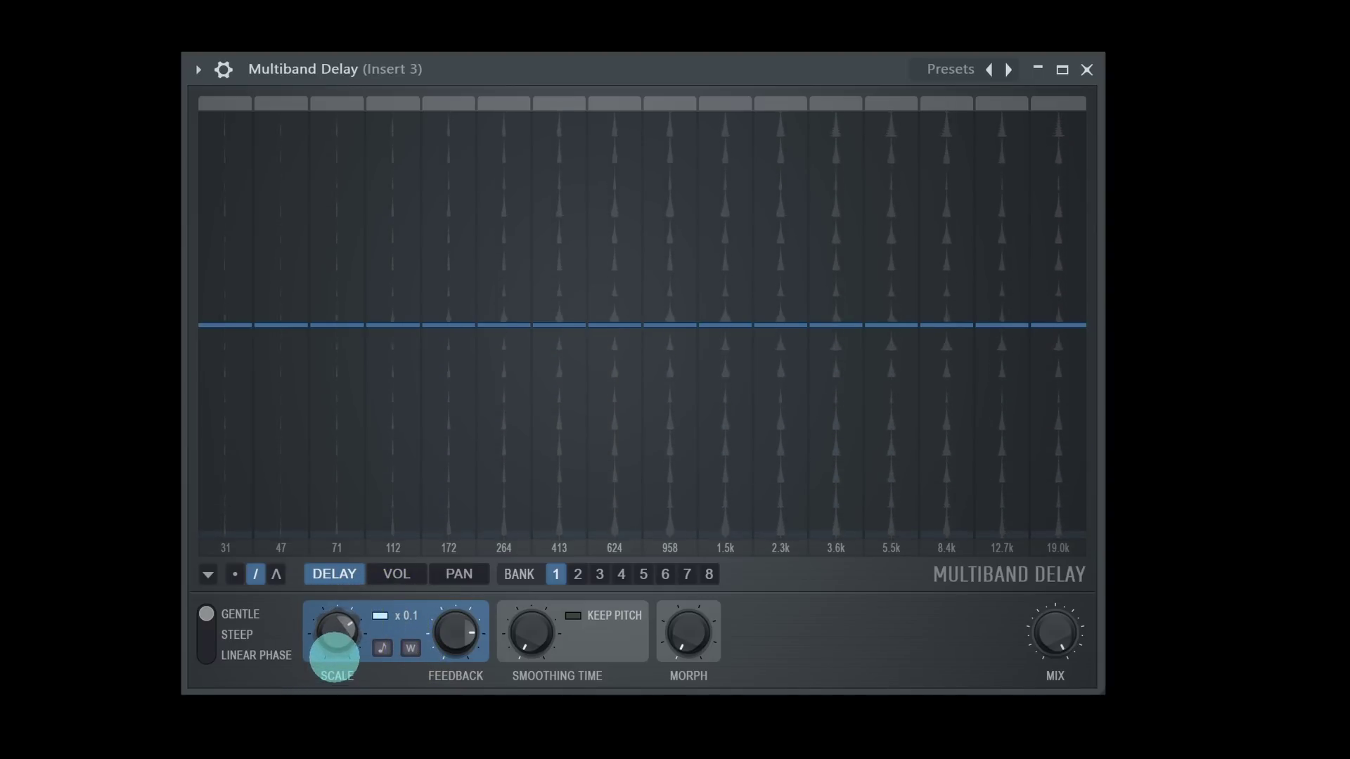
mouse_move(337, 636)
mouse_down()
mouse_move(342, 616)
mouse_move(342, 638)
mouse_up()
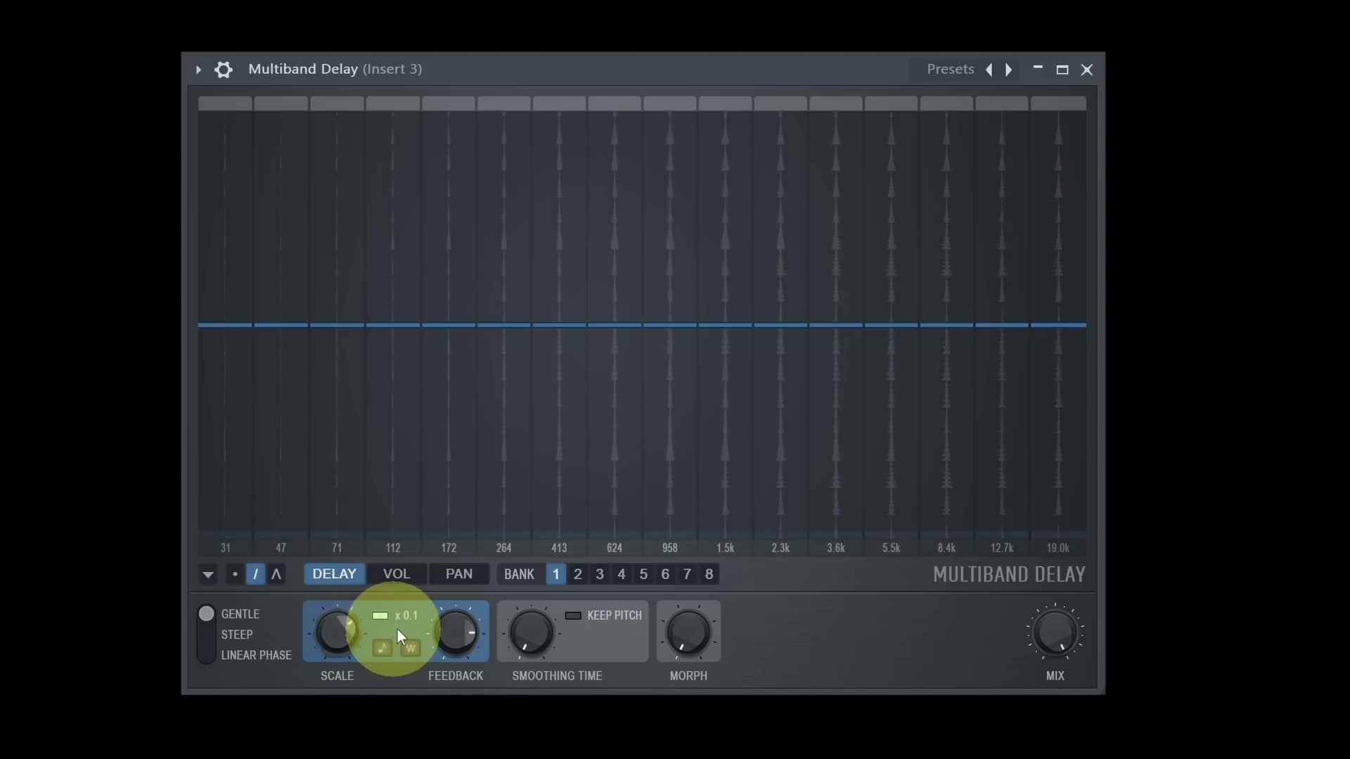
Step: Turn on the W option and readjust the delay Feedback and Scale
click(411, 647)
mouse_move(454, 629)
mouse_down()
mouse_move(454, 654)
mouse_move(452, 629)
mouse_up()
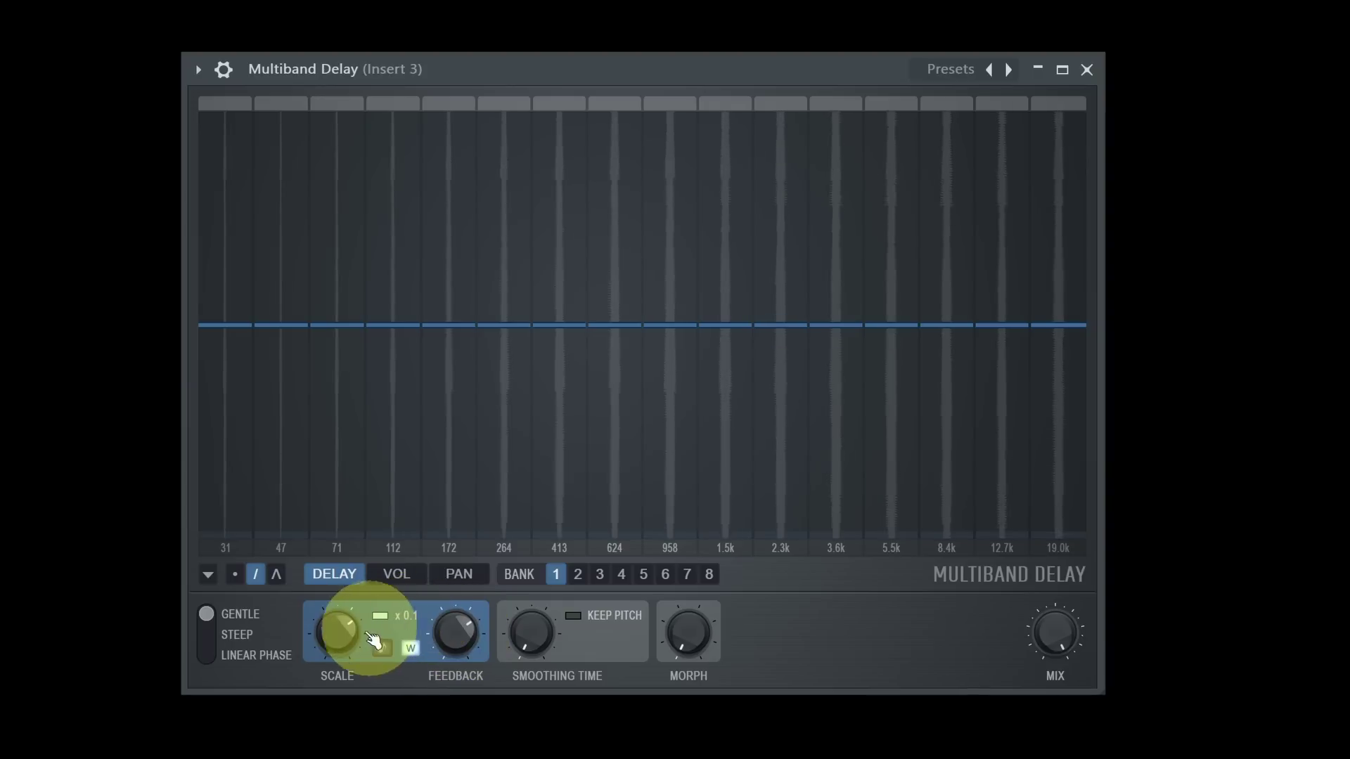
click(338, 644)
mouse_move(337, 654)
mouse_down()
mouse_move(340, 582)
mouse_move(339, 628)
mouse_up()
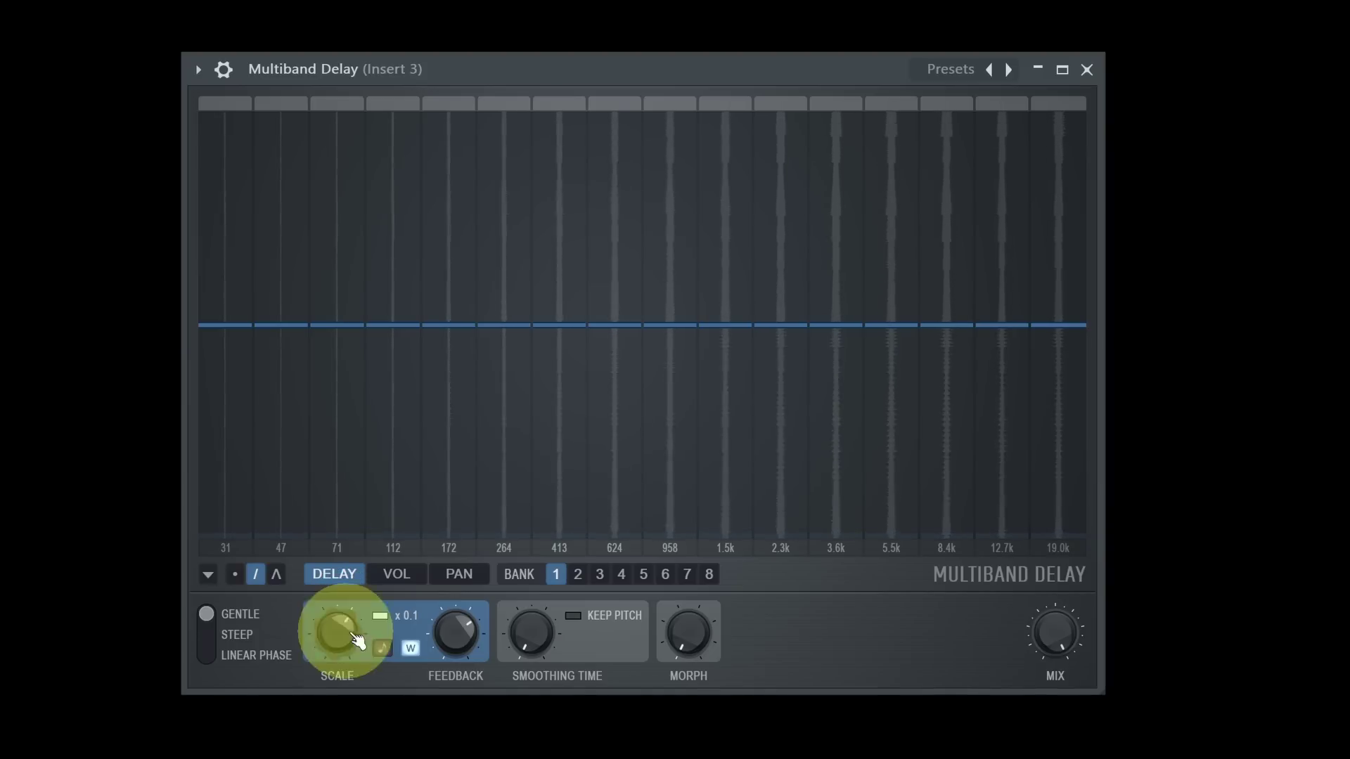
Step: Raise Smoothing Time to its maximum, sweep the delay Scale, and return Smoothing Time to its minimum
mouse_move(533, 633)
mouse_down()
mouse_move(528, 573)
mouse_move(531, 627)
mouse_up()
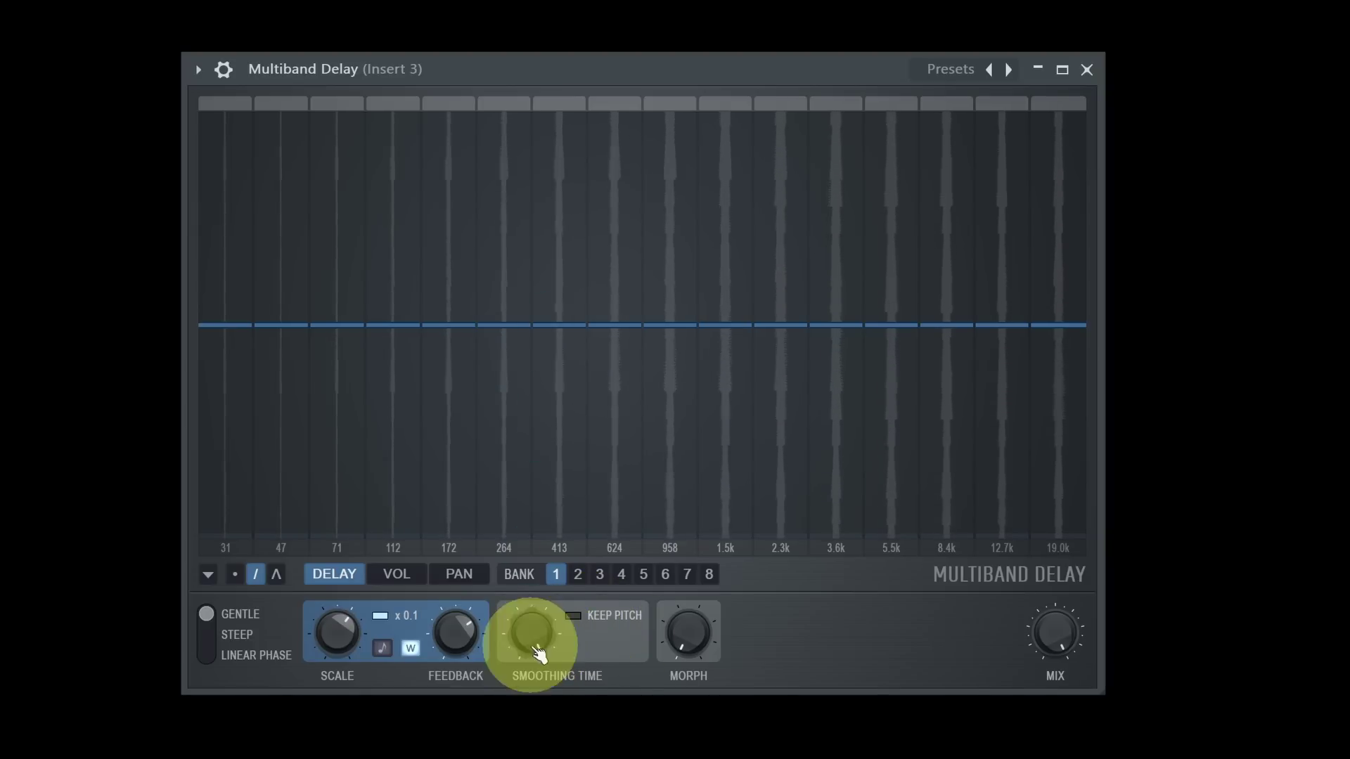
mouse_move(358, 654)
mouse_down()
mouse_move(338, 633)
mouse_move(349, 643)
mouse_move(326, 658)
mouse_move(338, 633)
mouse_move(339, 700)
mouse_up()
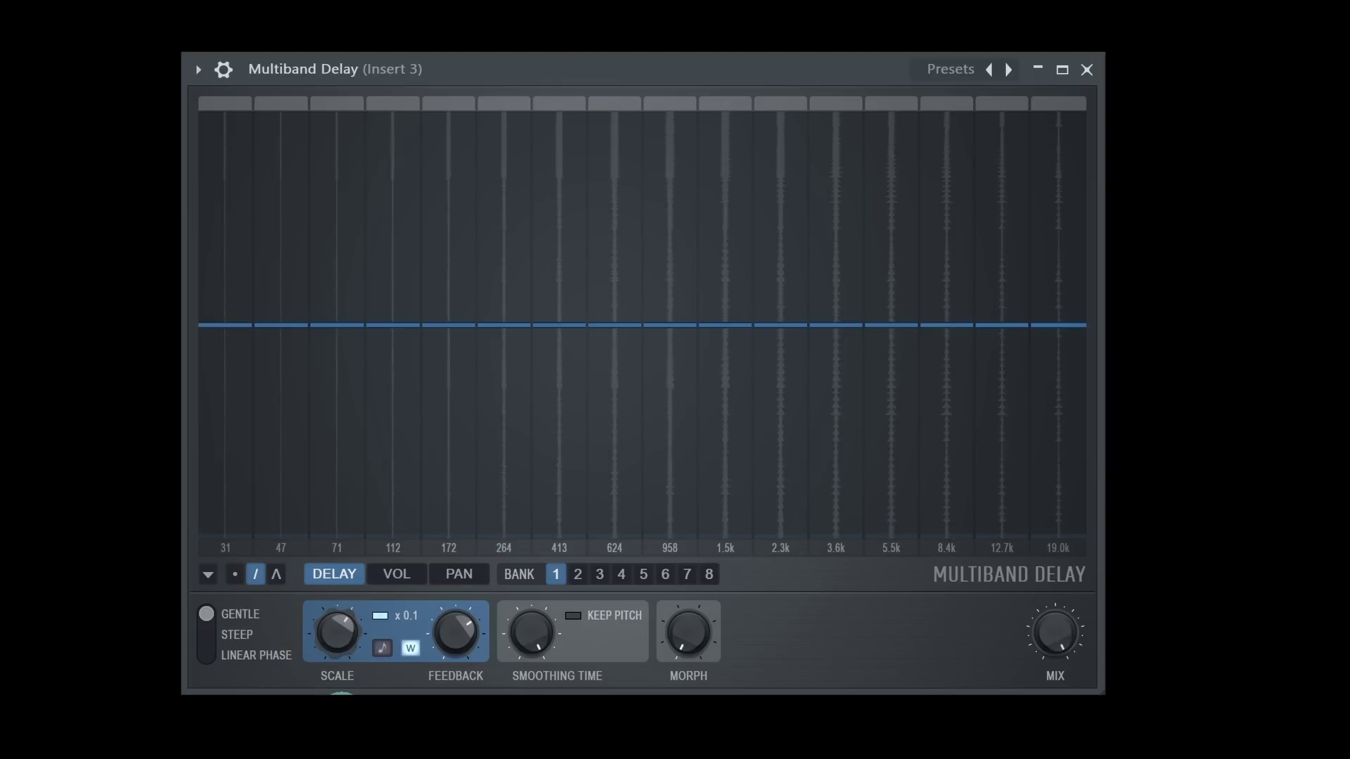
drag(520, 633, 533, 689)
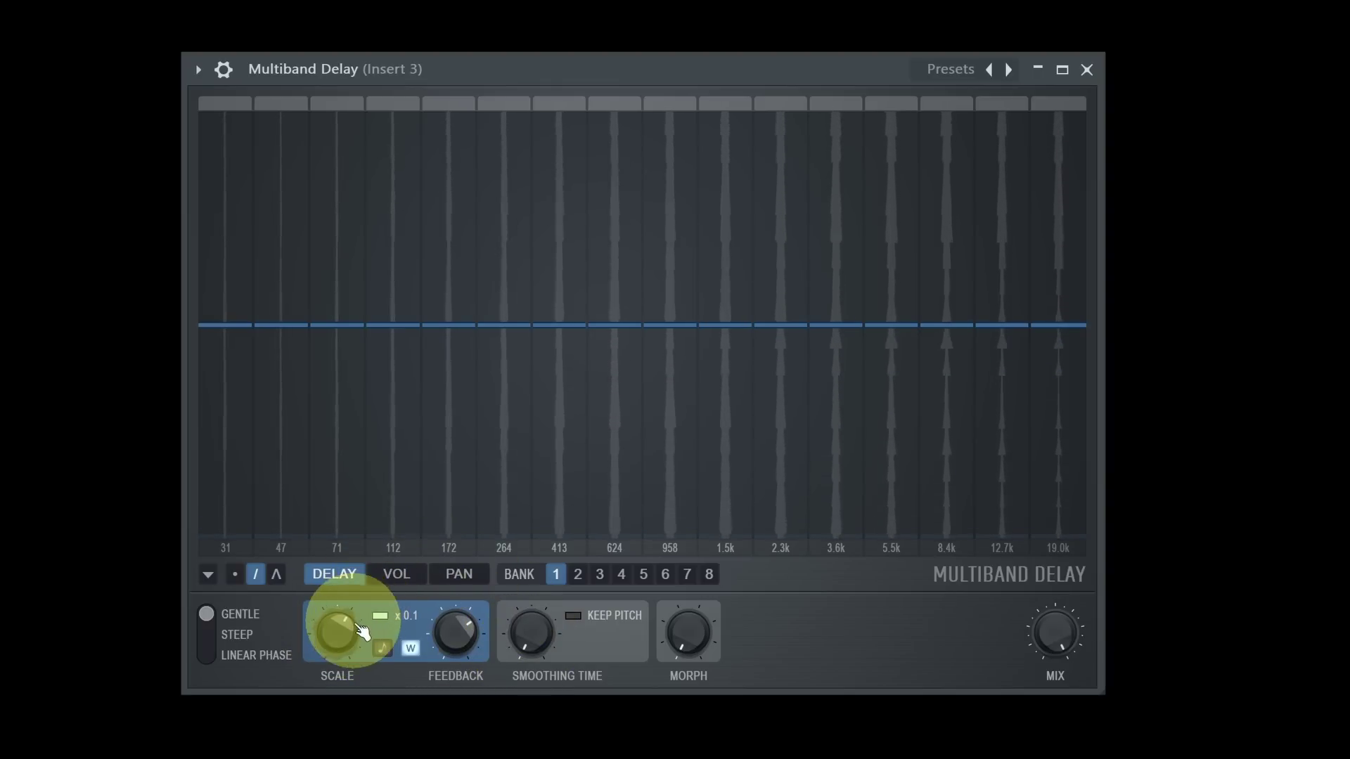
Step: Lower the Feedback slightly, and sweep Morph between the bank delay curves while trying the Scale
click(457, 645)
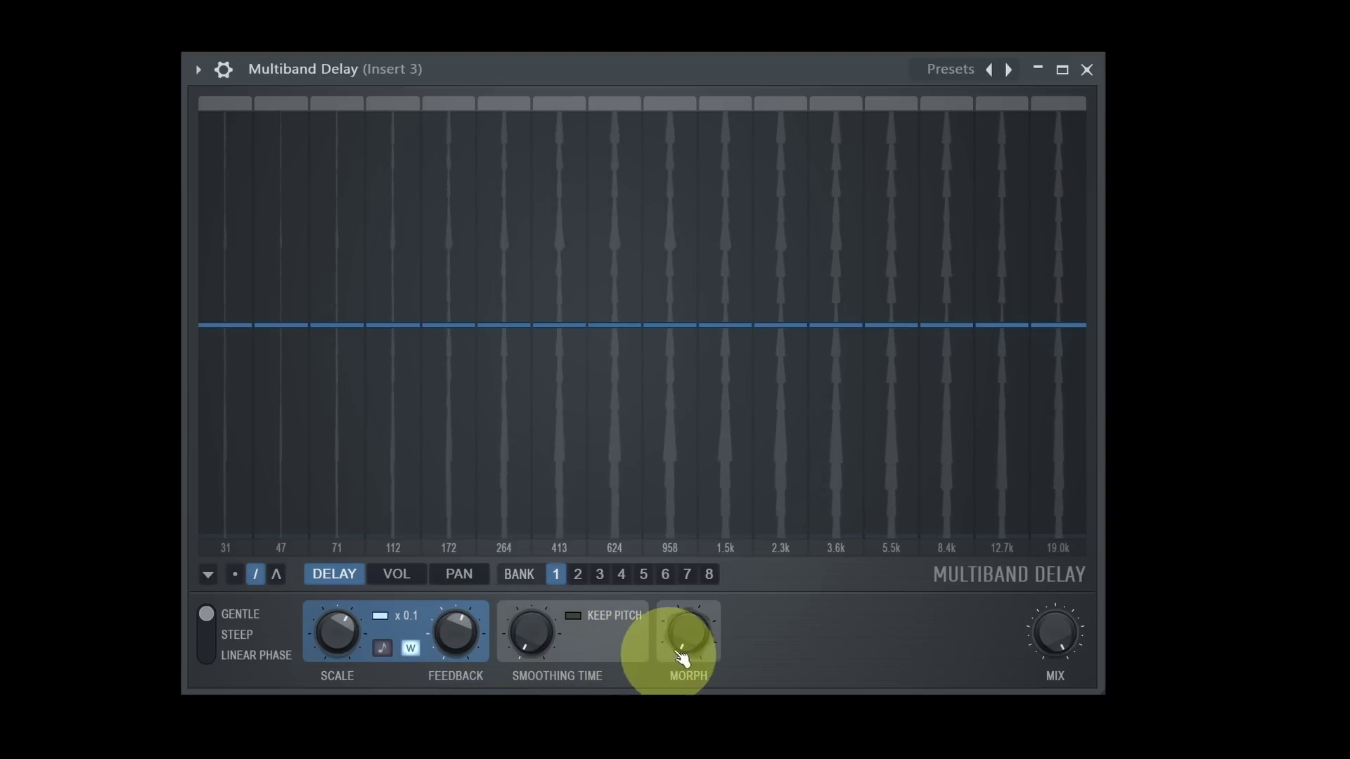
mouse_move(684, 637)
mouse_down()
mouse_move(691, 189)
mouse_move(692, 307)
mouse_up()
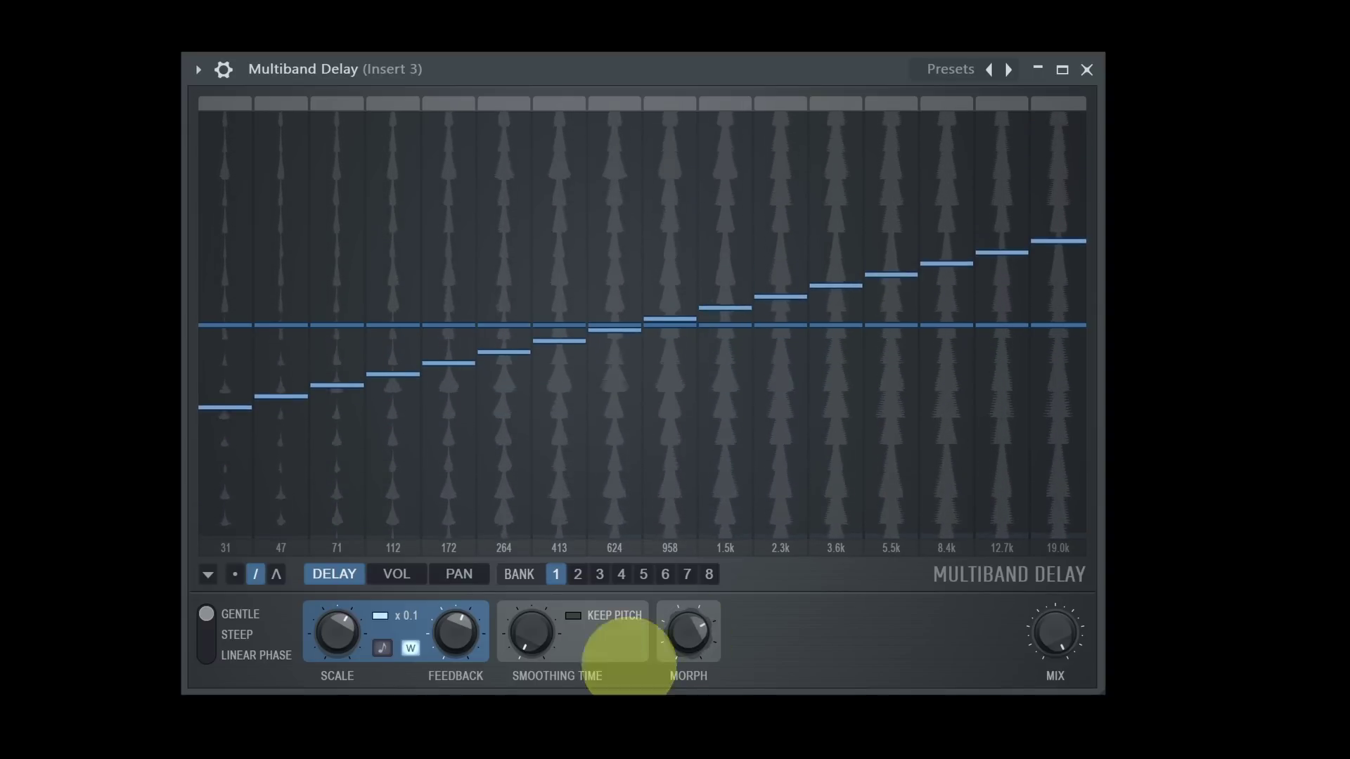
mouse_move(338, 636)
mouse_down()
mouse_move(348, 756)
mouse_move(341, 645)
mouse_move(353, 639)
mouse_move(337, 626)
mouse_up()
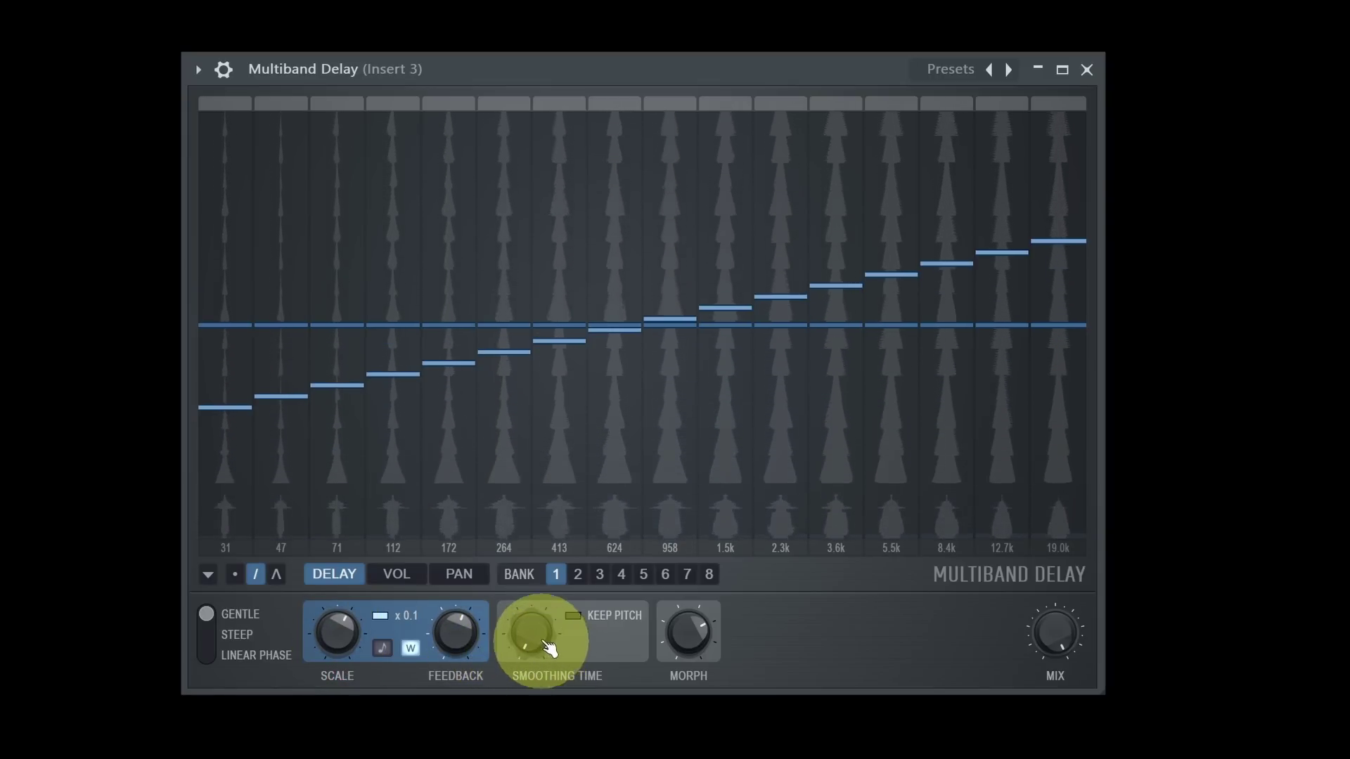
mouse_move(688, 628)
mouse_down()
mouse_move(689, 672)
mouse_move(688, 653)
mouse_up()
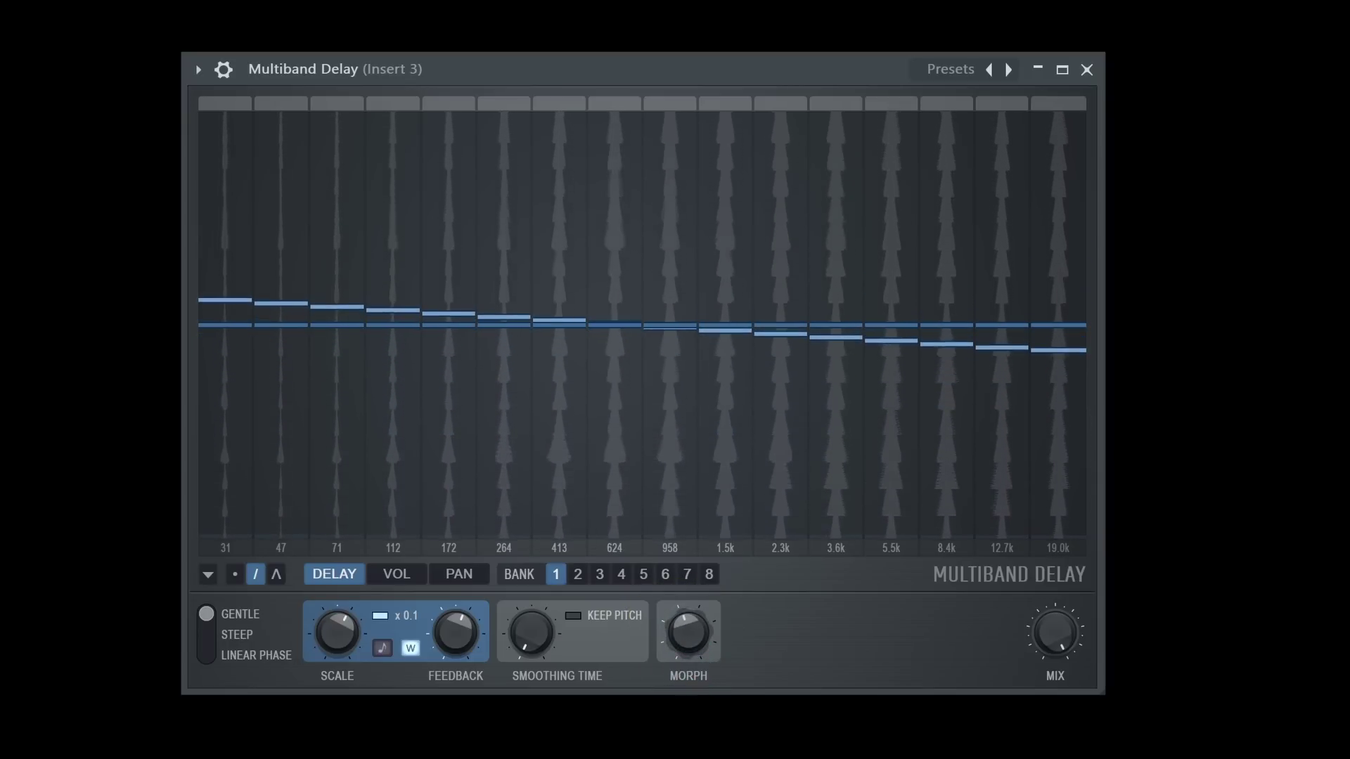
Step: Switch the filter type to Steep and sweep Morph again
click(208, 634)
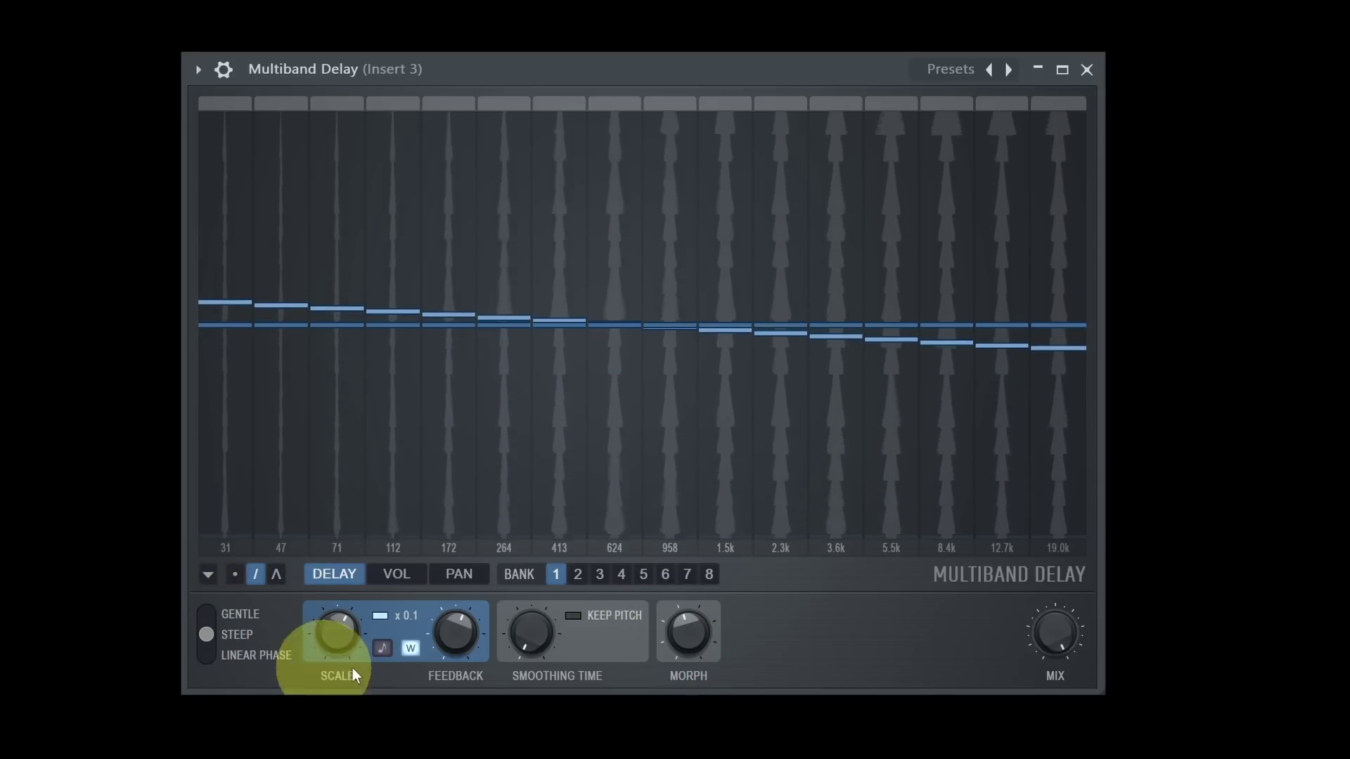
mouse_move(688, 635)
mouse_down()
mouse_move(696, 415)
mouse_move(657, 710)
mouse_move(656, 618)
mouse_move(691, 652)
mouse_up()
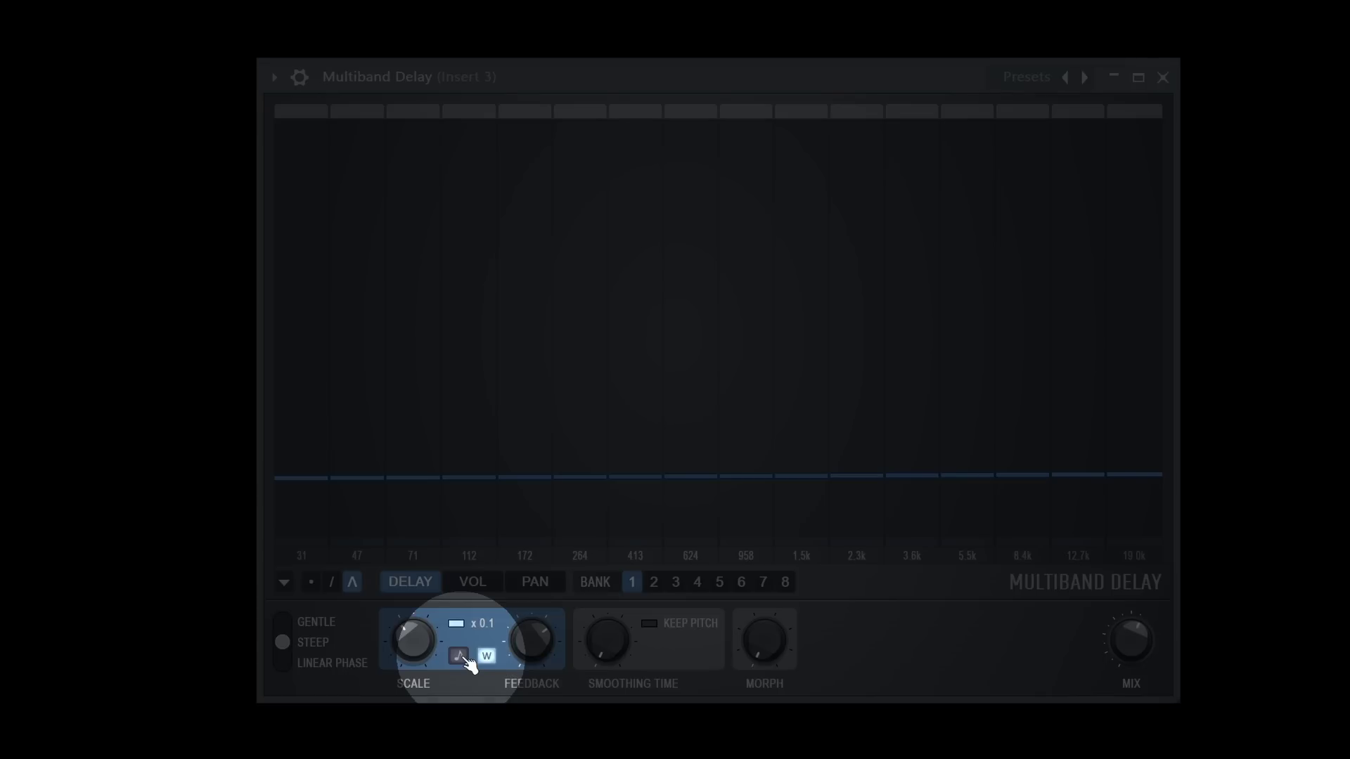
Step: Toggle the musical-note option for the delay Scale
click(460, 657)
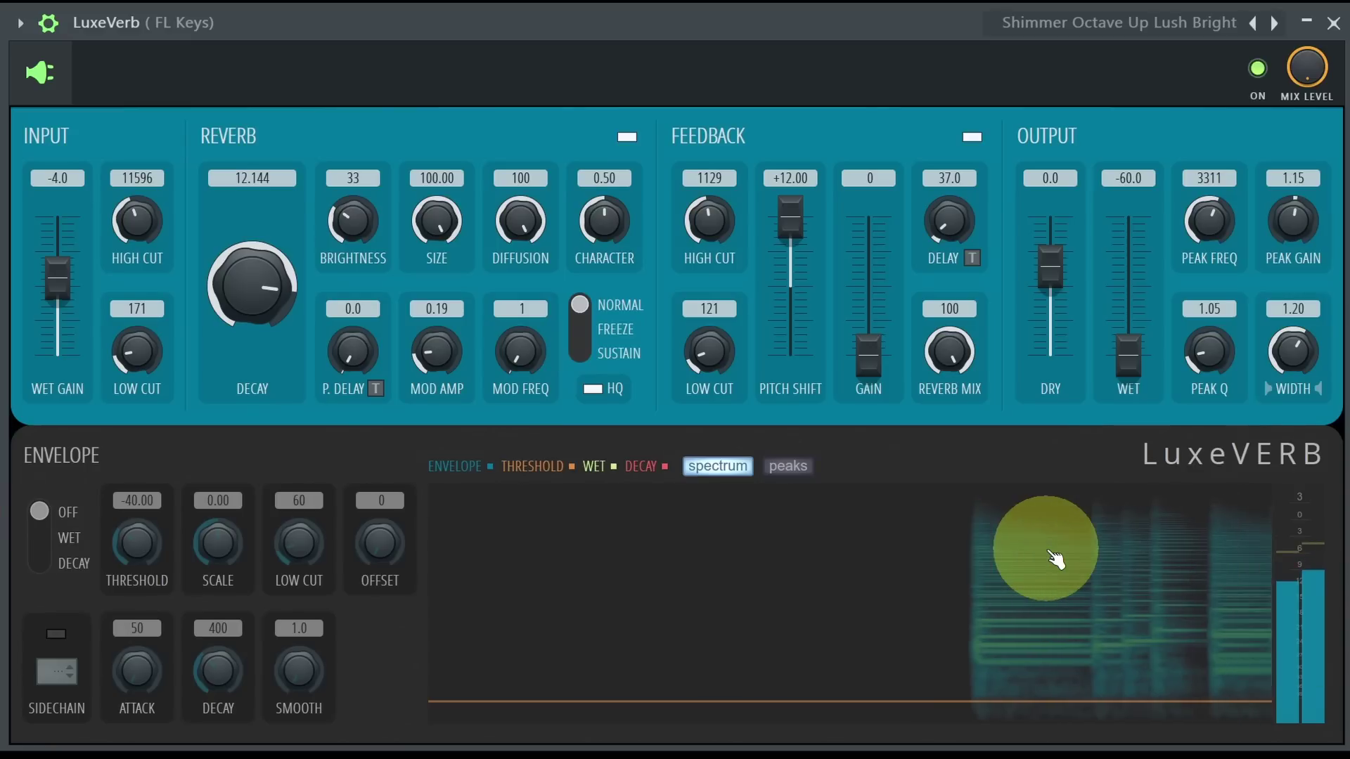
Step: In LuxeVerb, raise the output Wet level of the Shimmer Octave Up Lush Bright preset to -3.1
click(1129, 357)
drag(1129, 356, 1125, 137)
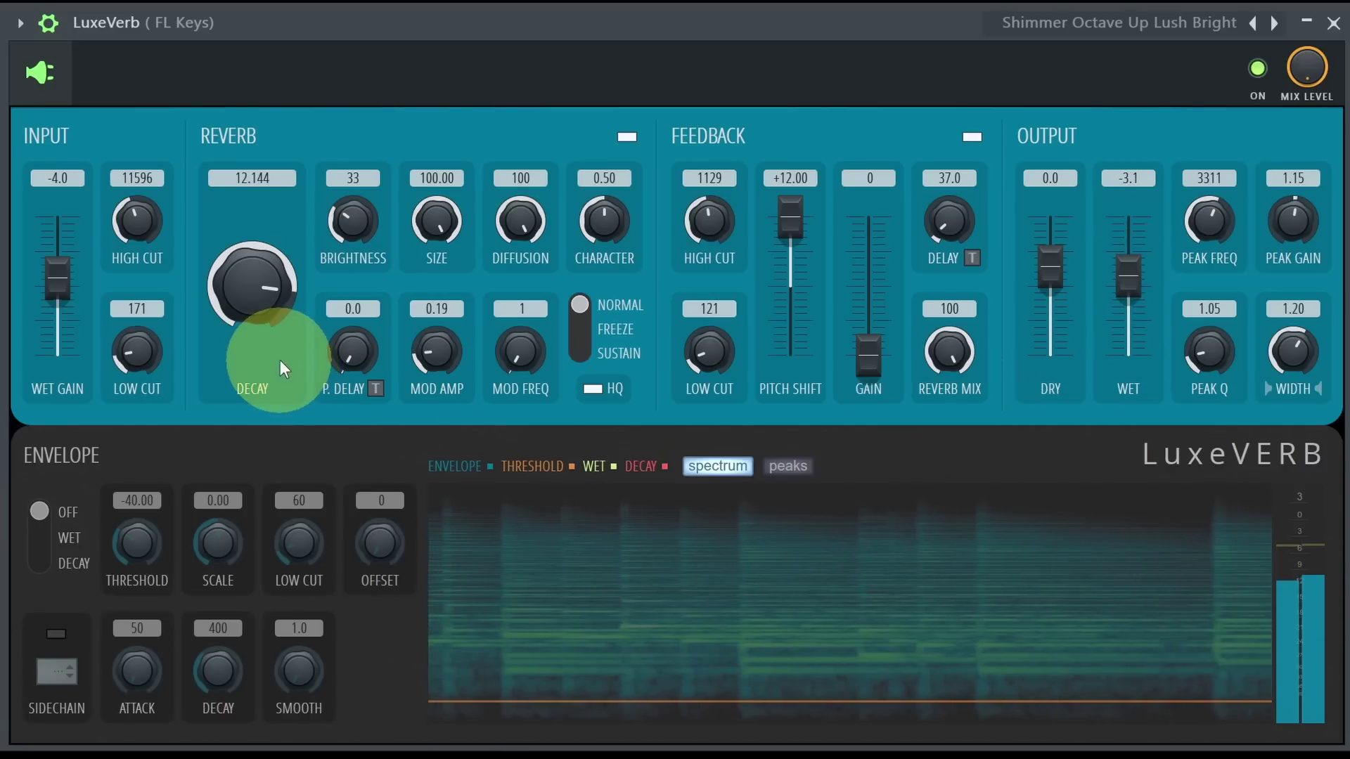
Step: Set the reverb Decay to 5.805 and raise the feedback Gain
drag(248, 290, 245, 367)
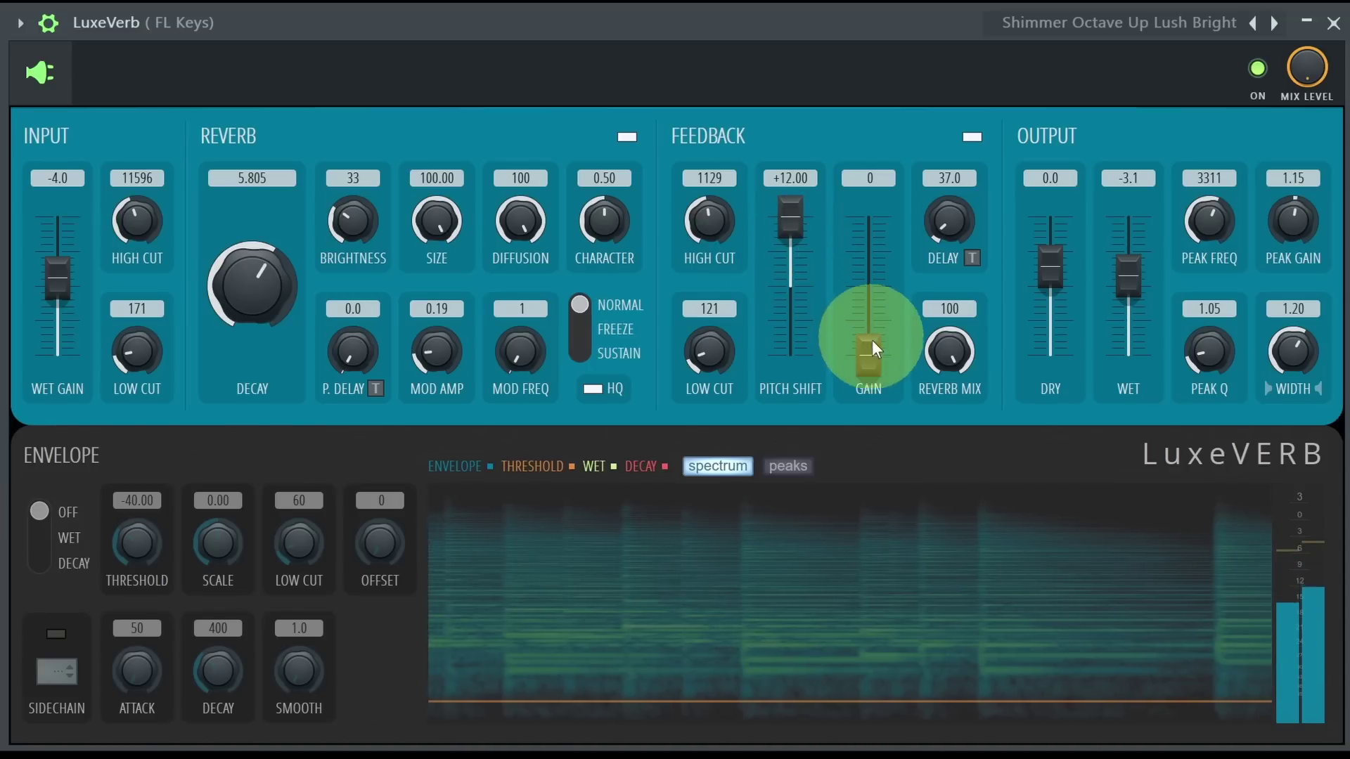
drag(870, 350, 883, 175)
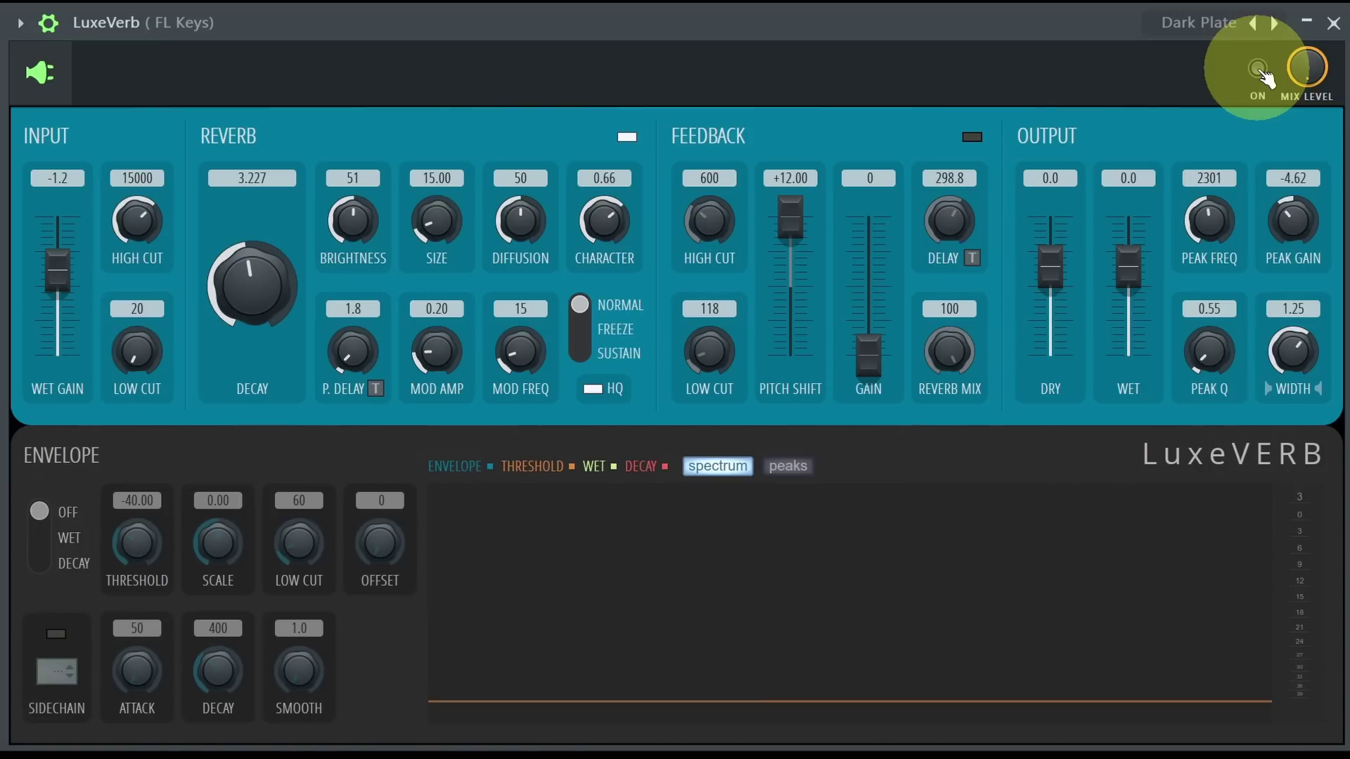
Step: Enable LuxeVerb on the Dark Plate preset and adjust the reverb with Decay 4.029, Diffusion 51 and a higher Brightness
click(1259, 69)
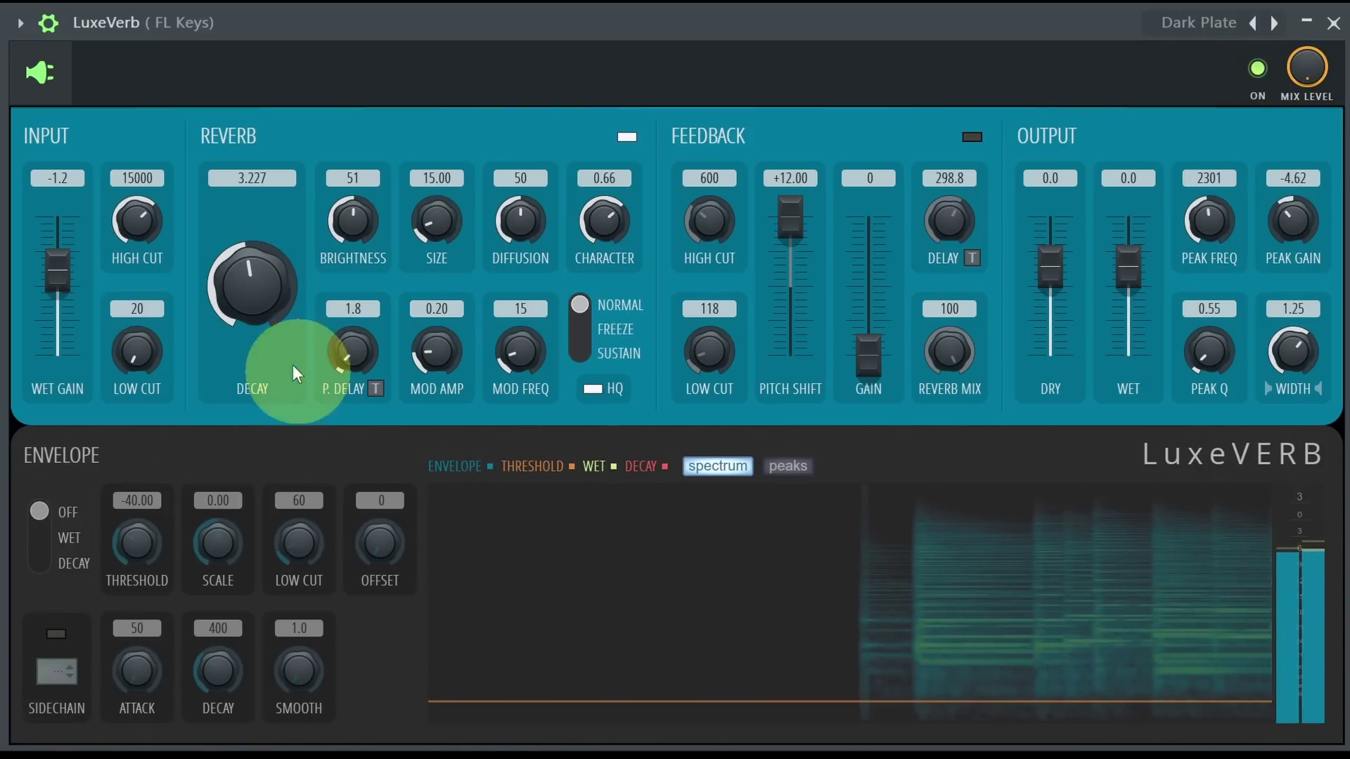
mouse_move(249, 291)
mouse_down()
mouse_move(249, 246)
mouse_move(251, 298)
mouse_up()
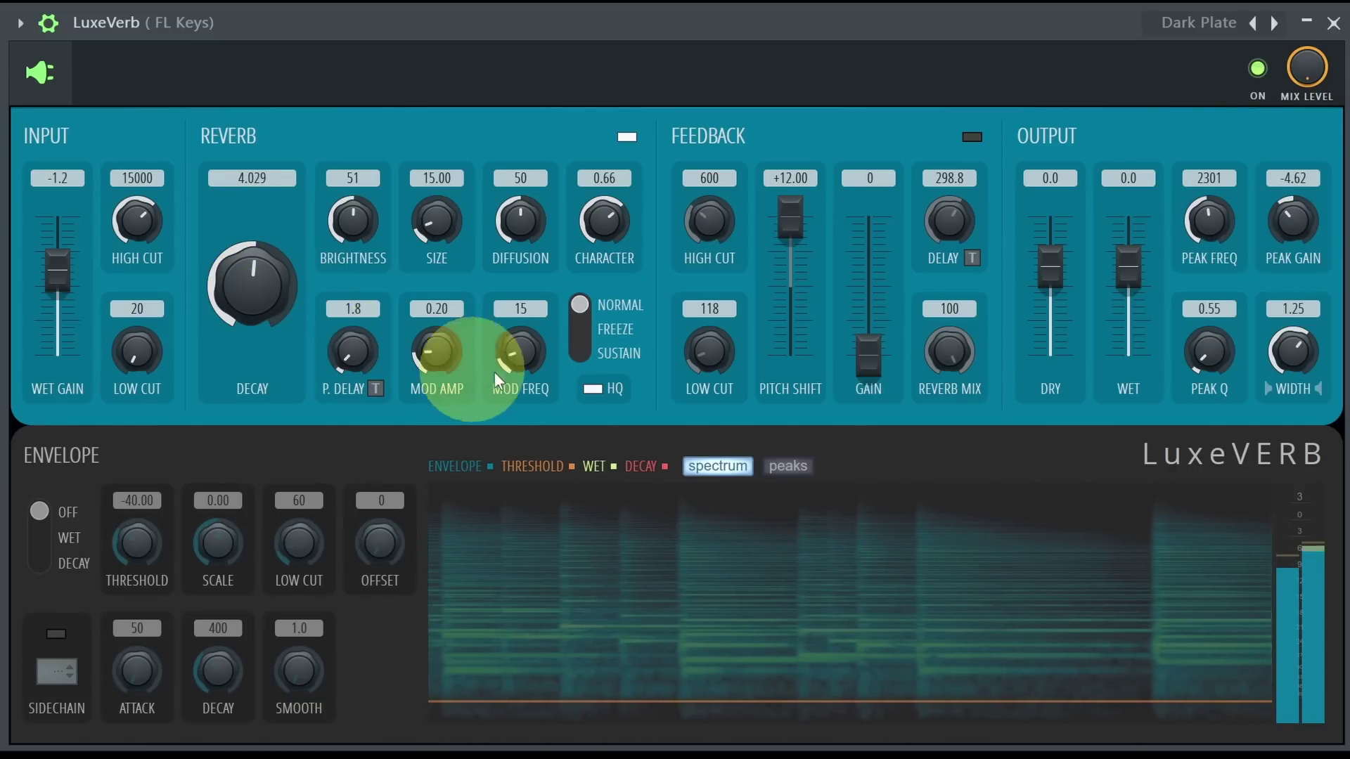
mouse_move(520, 220)
mouse_down()
mouse_move(523, 30)
mouse_move(528, 219)
mouse_up()
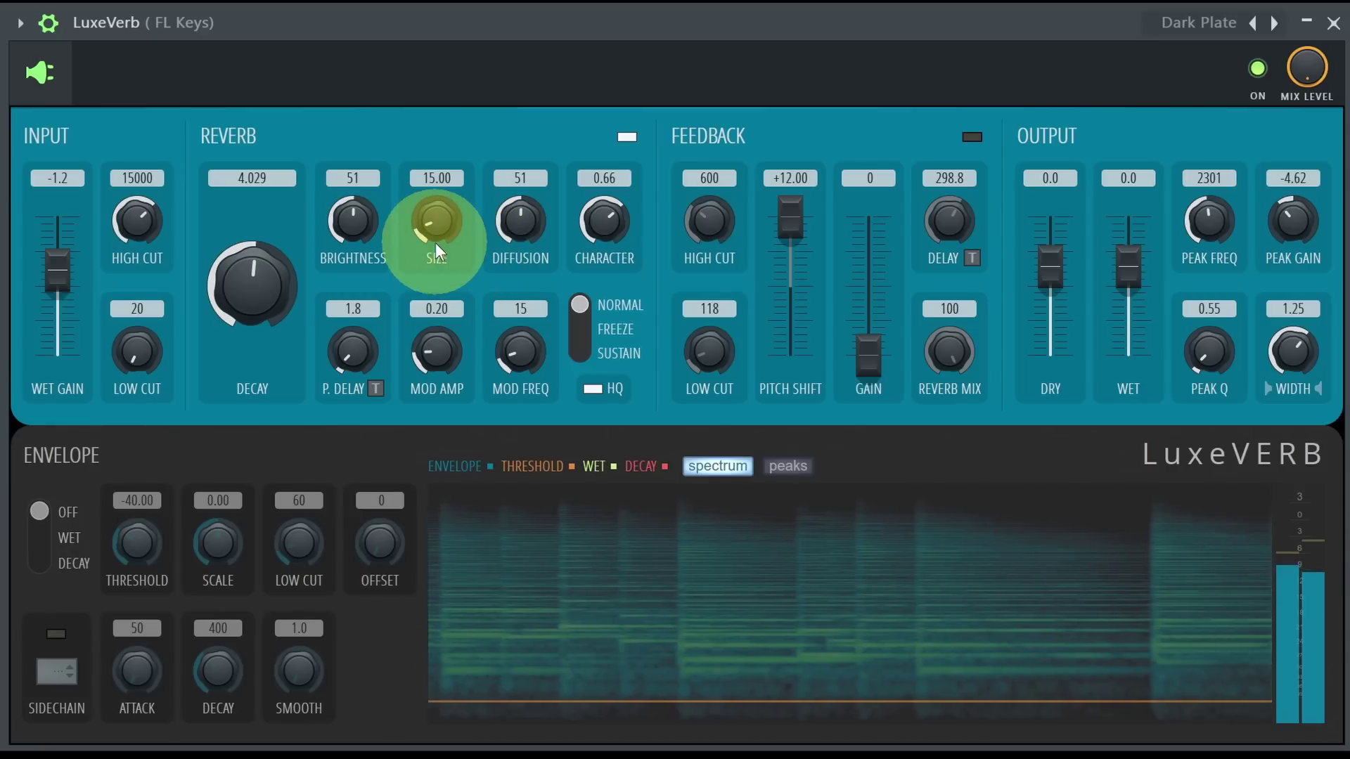
drag(356, 229, 350, 187)
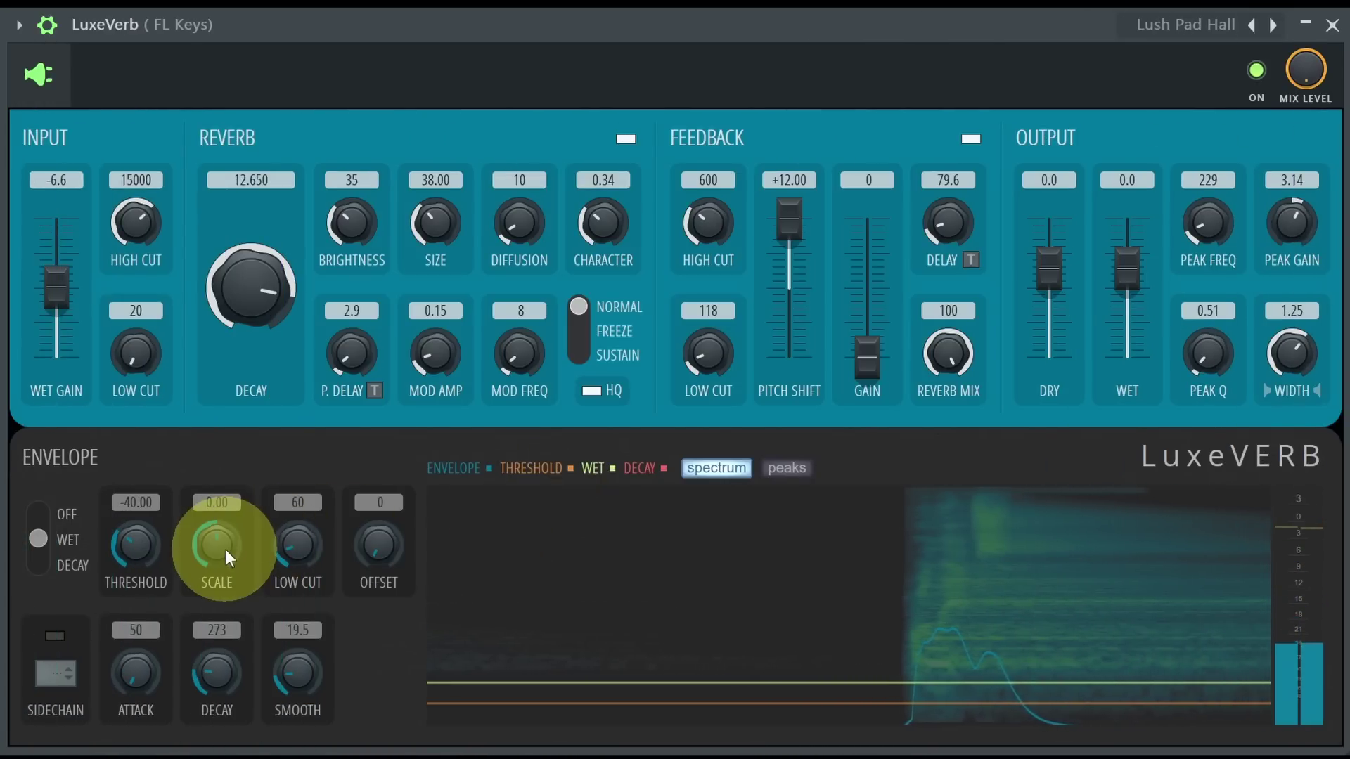
Step: On the Lush Pad Hall preset, set the envelope Scale to -0.30 and the feedback Gain to 30
drag(218, 547, 205, 600)
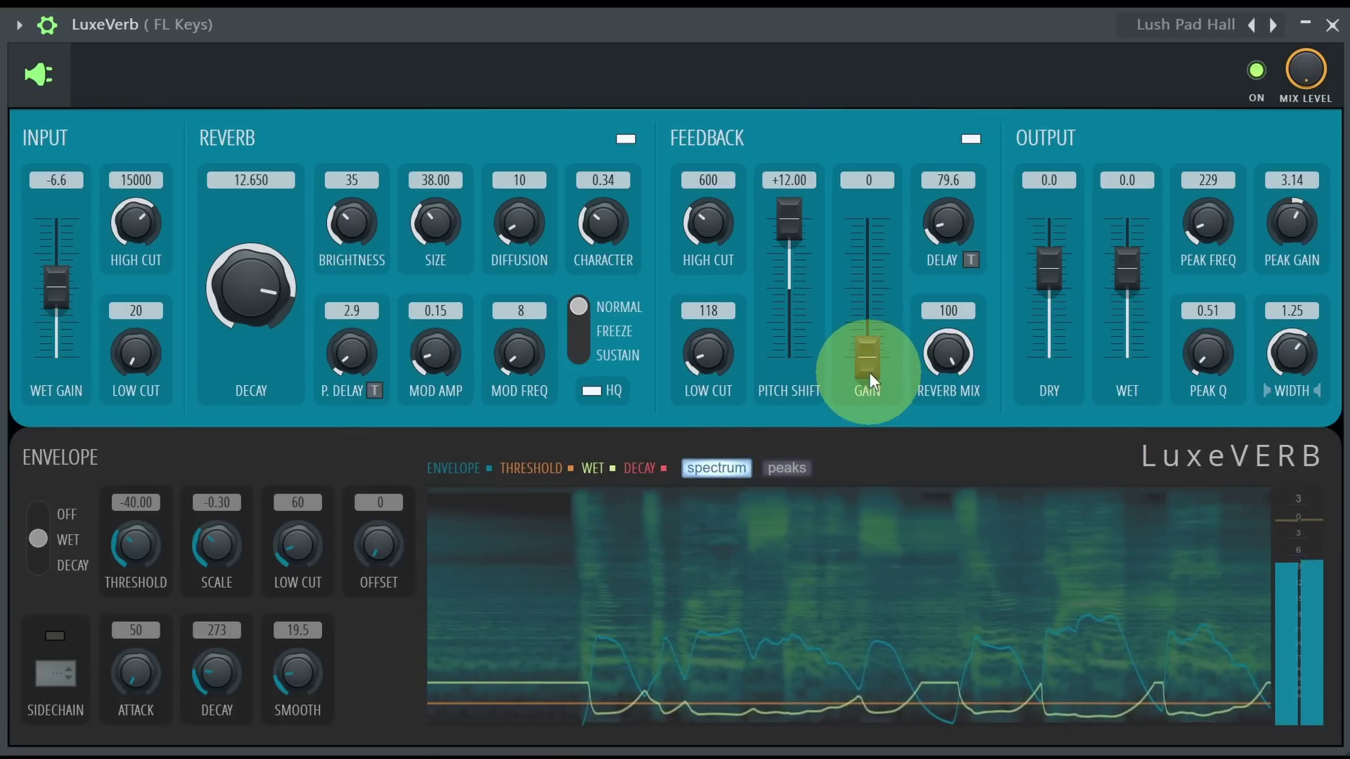
drag(870, 360, 866, 298)
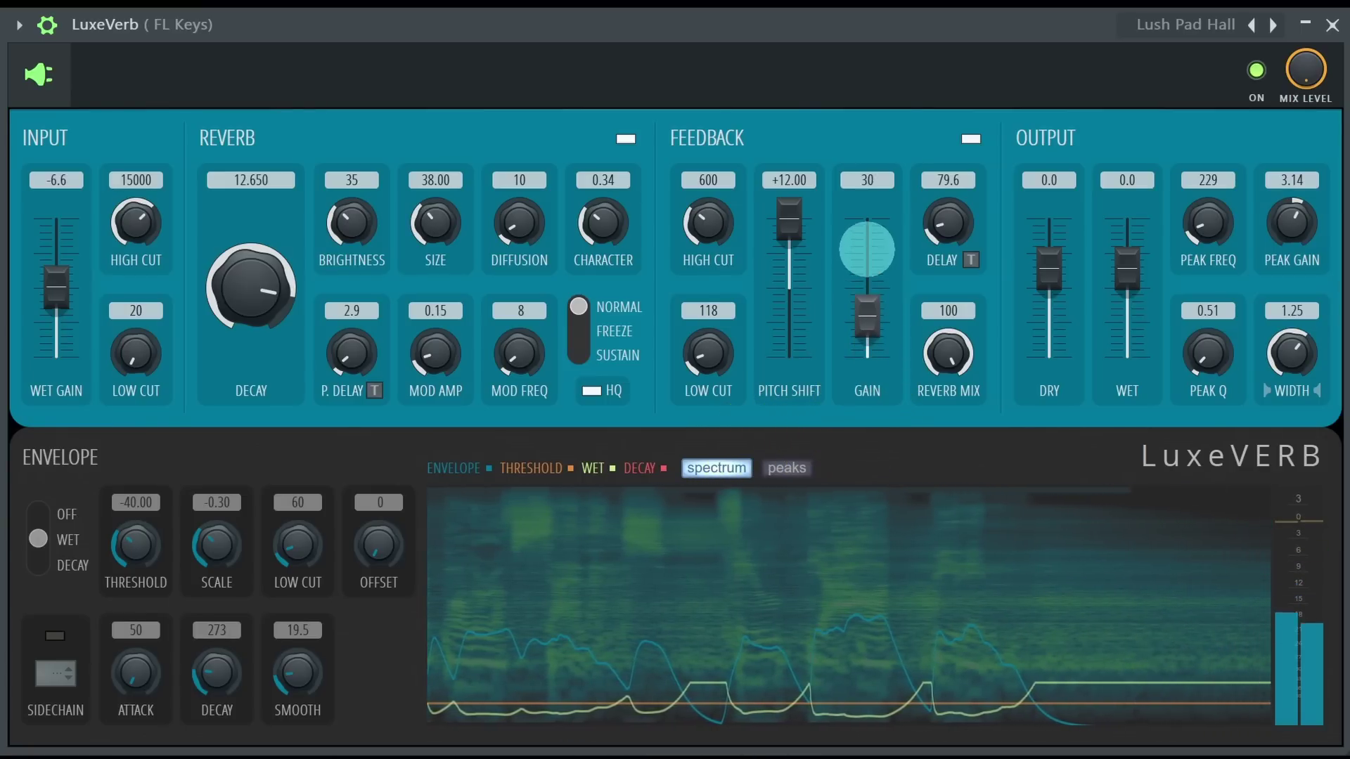
drag(863, 193, 866, 176)
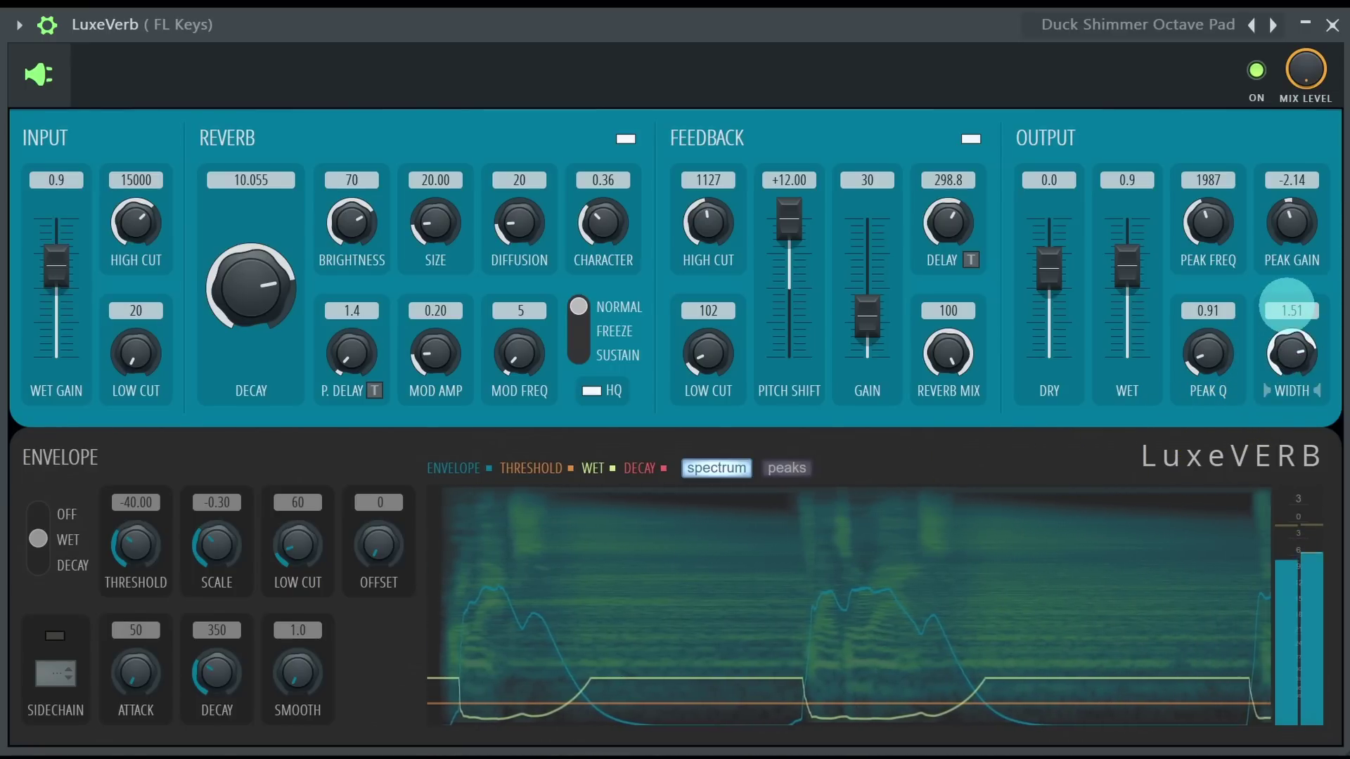
Step: Sweep the output Width of the Duck Shimmer Octave Pad preset
drag(1292, 360, 1292, 357)
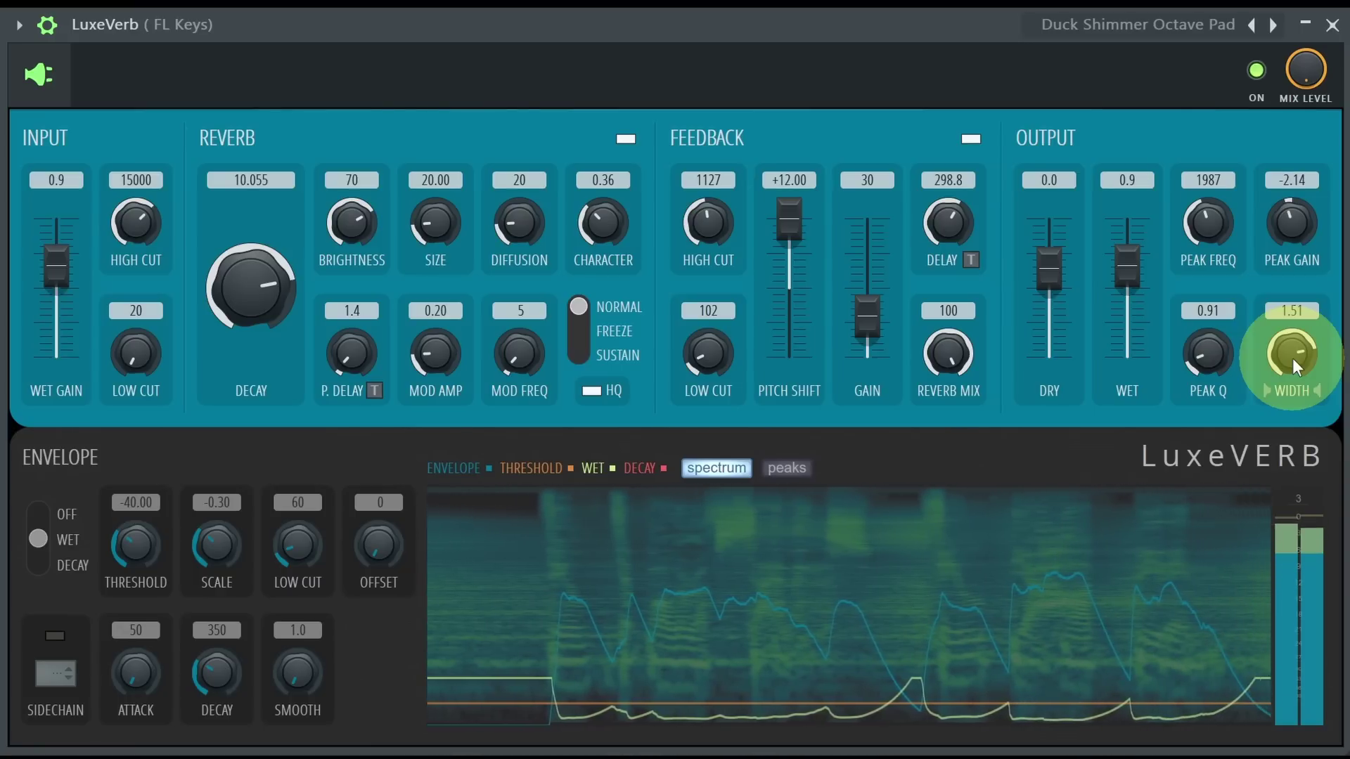
drag(1292, 356, 1292, 345)
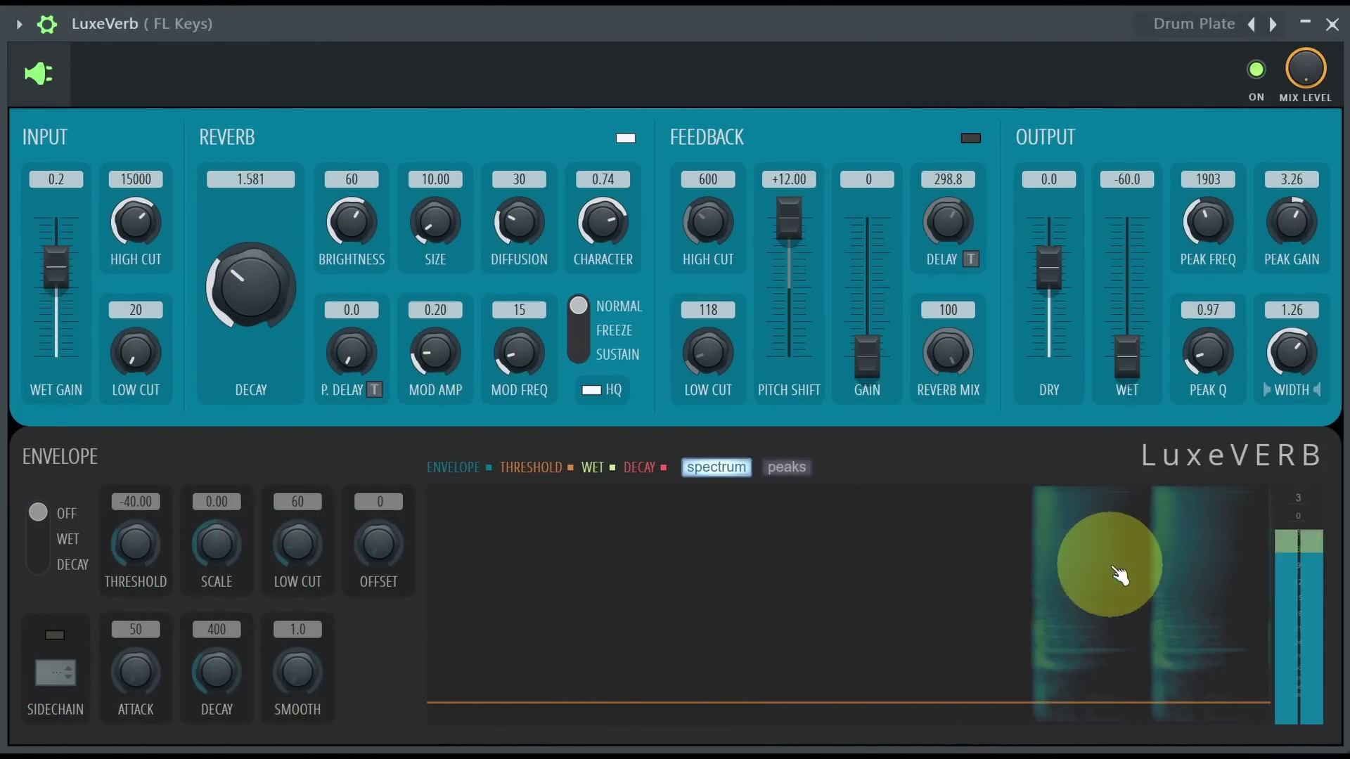
Step: Reset the output Wet level of the Drum Plate preset, and load the Bright Drum Plate preset
right_click(1129, 365)
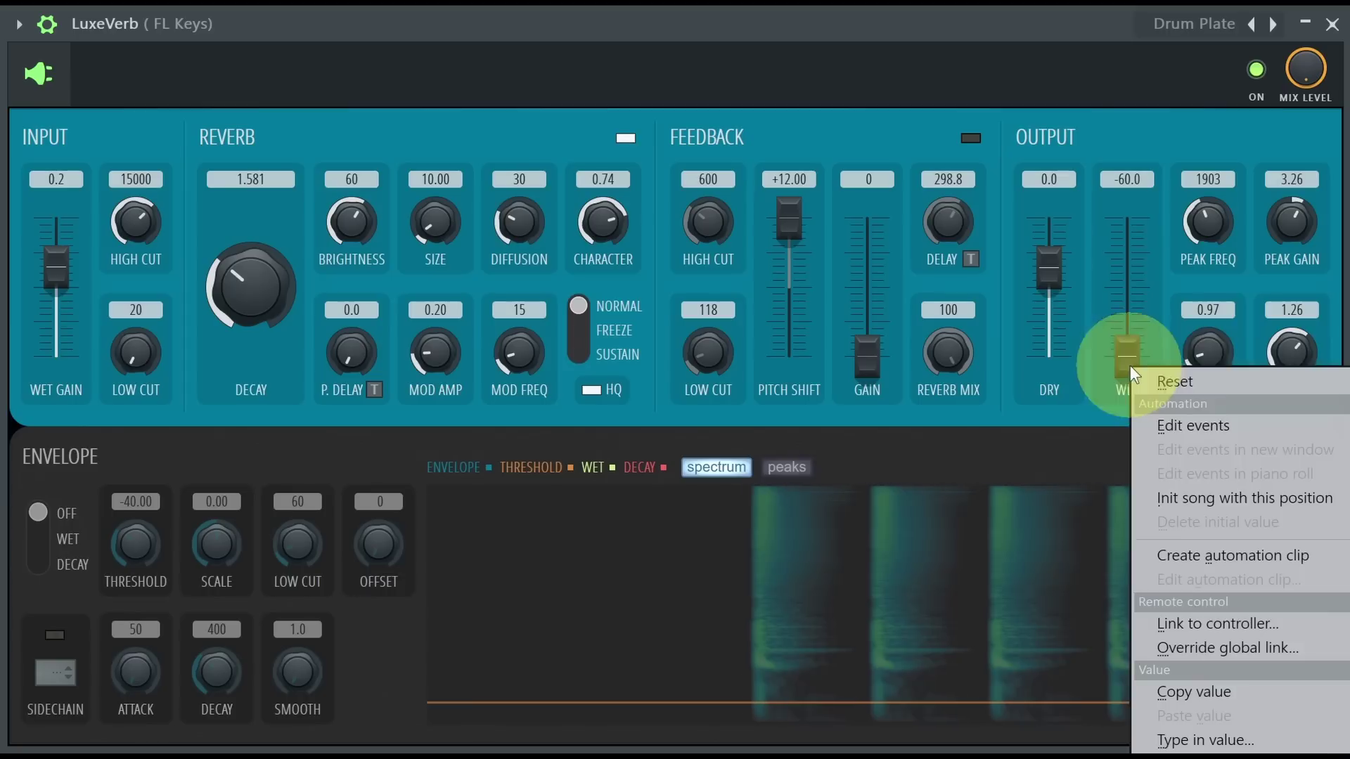
click(1160, 383)
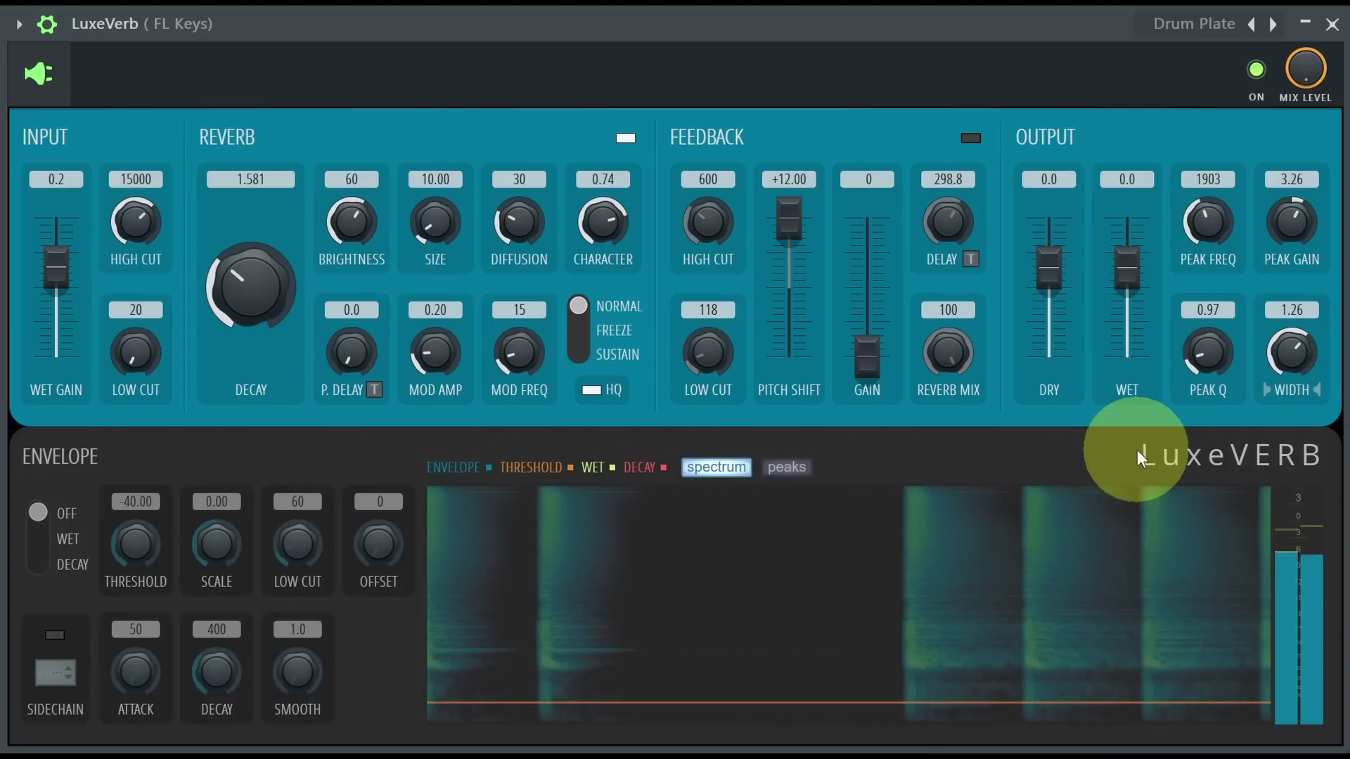
click(1207, 24)
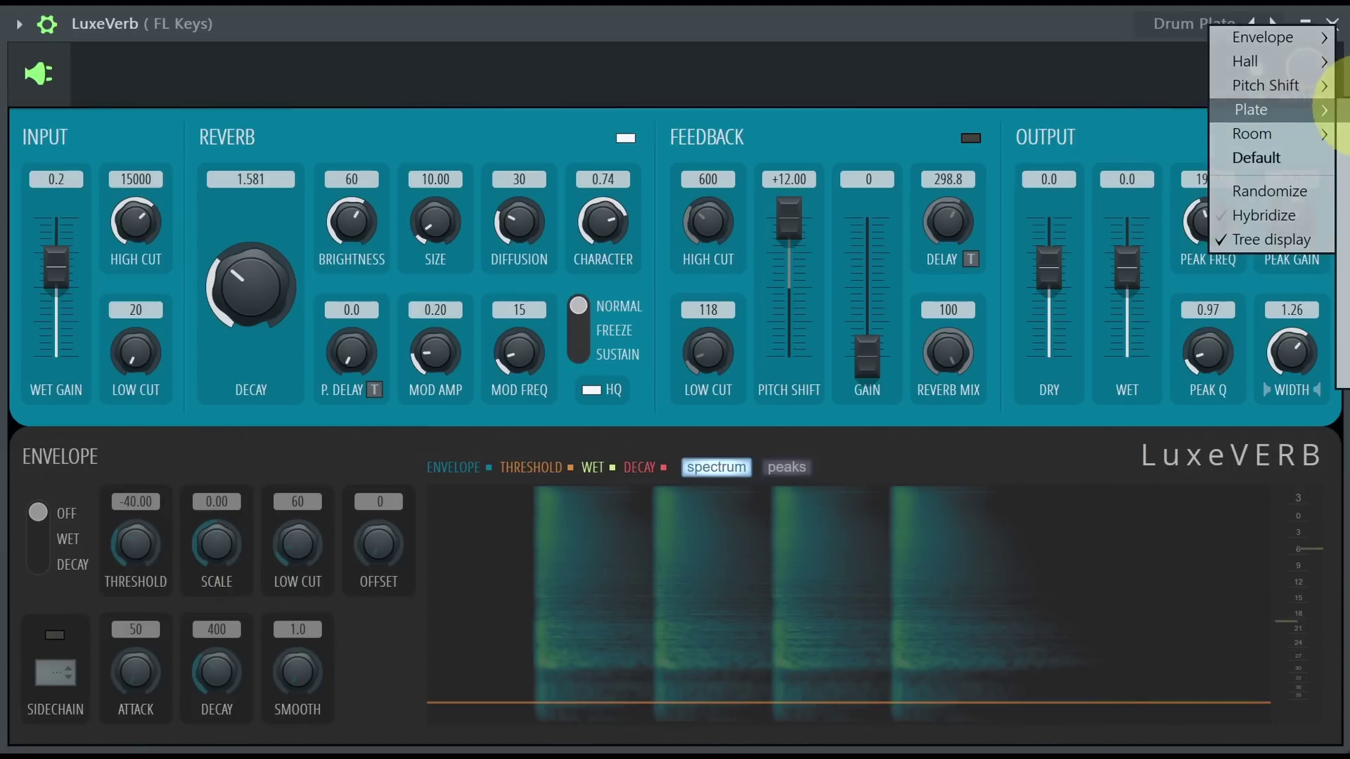
click(994, 139)
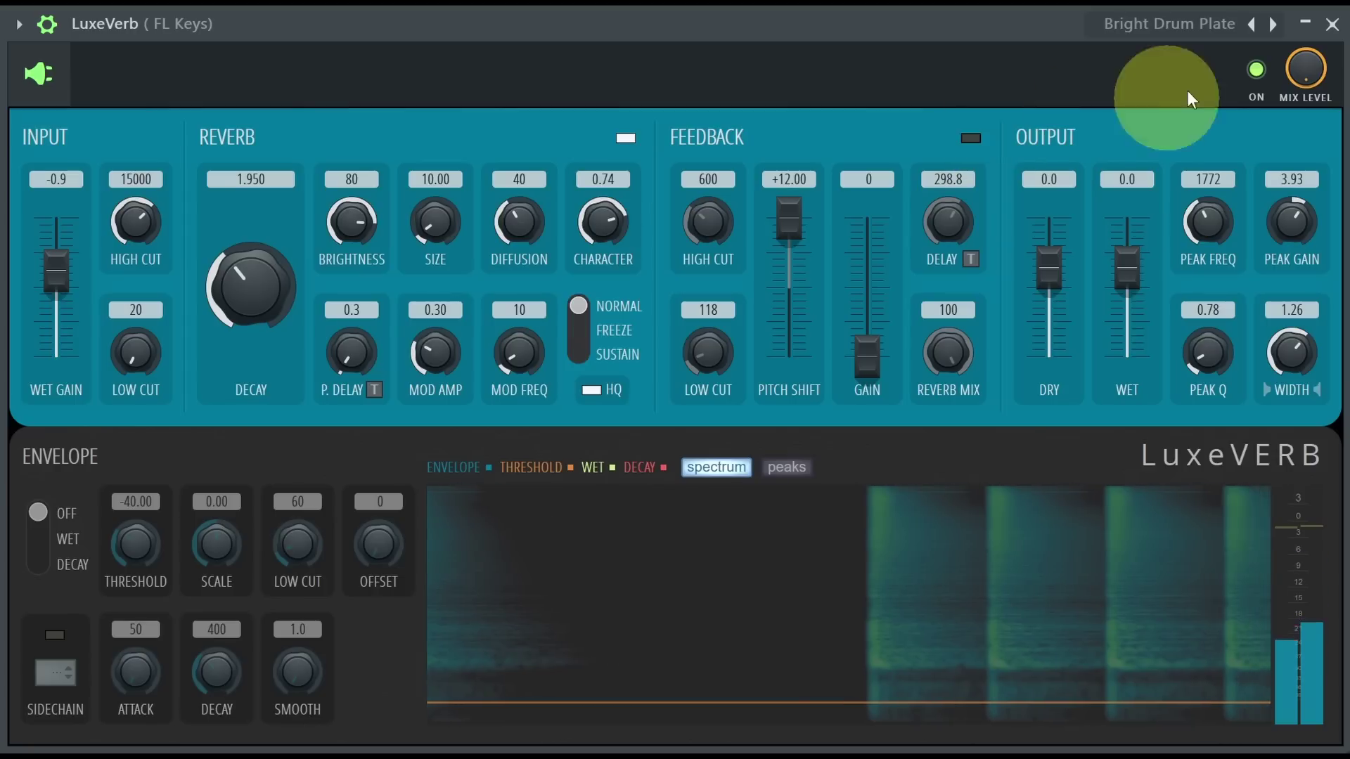
Step: Audition presets from the Envelope category, including Gated Bright and Boomy and Gated Dark and Wobbly
click(1207, 23)
mouse_move(1255, 53)
click(1345, 185)
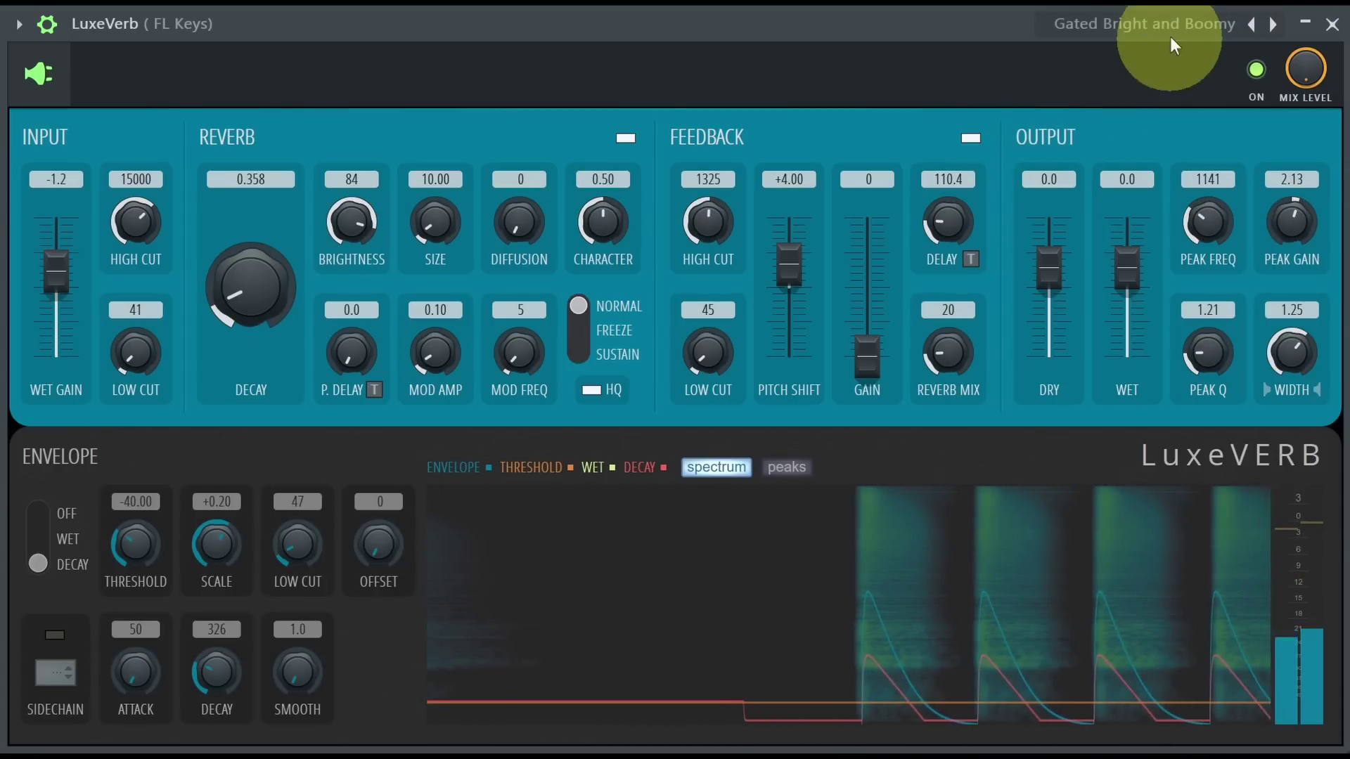
click(1170, 28)
click(1336, 190)
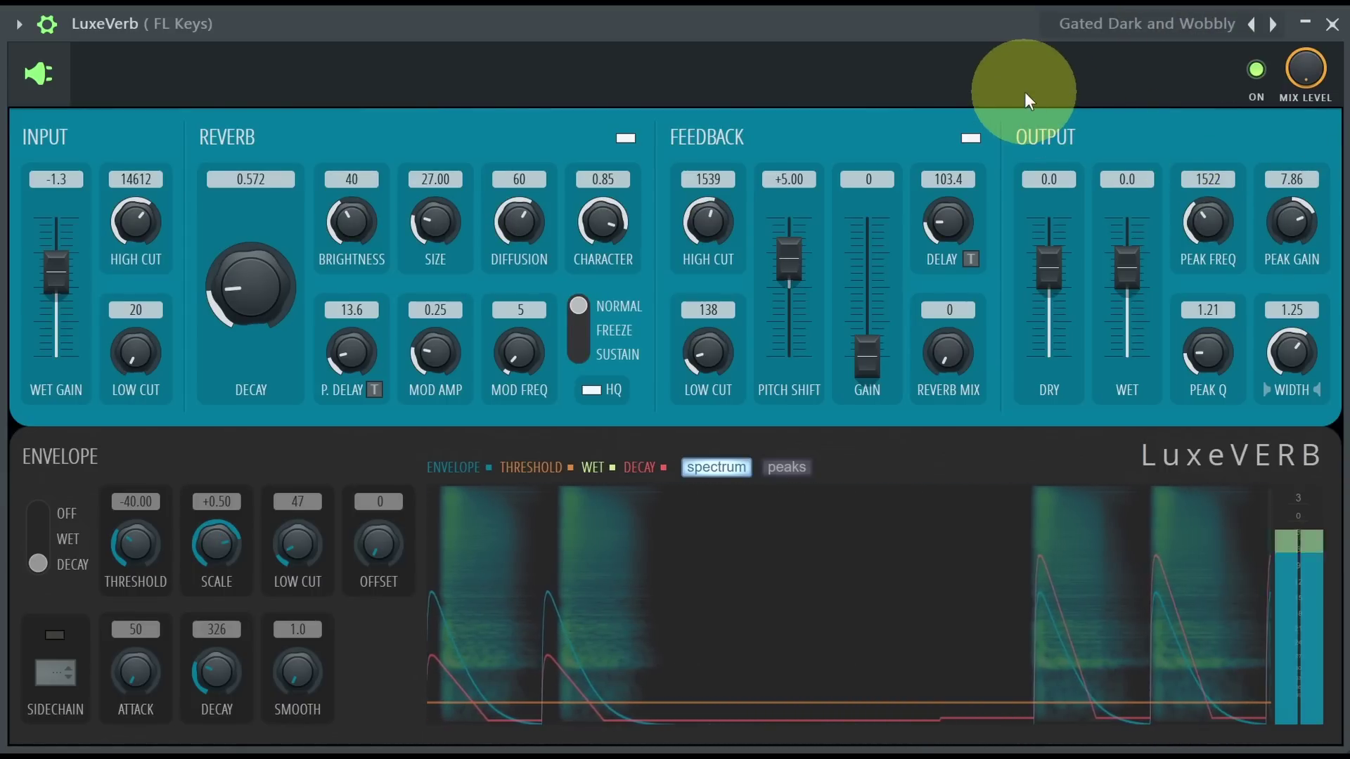
click(1173, 26)
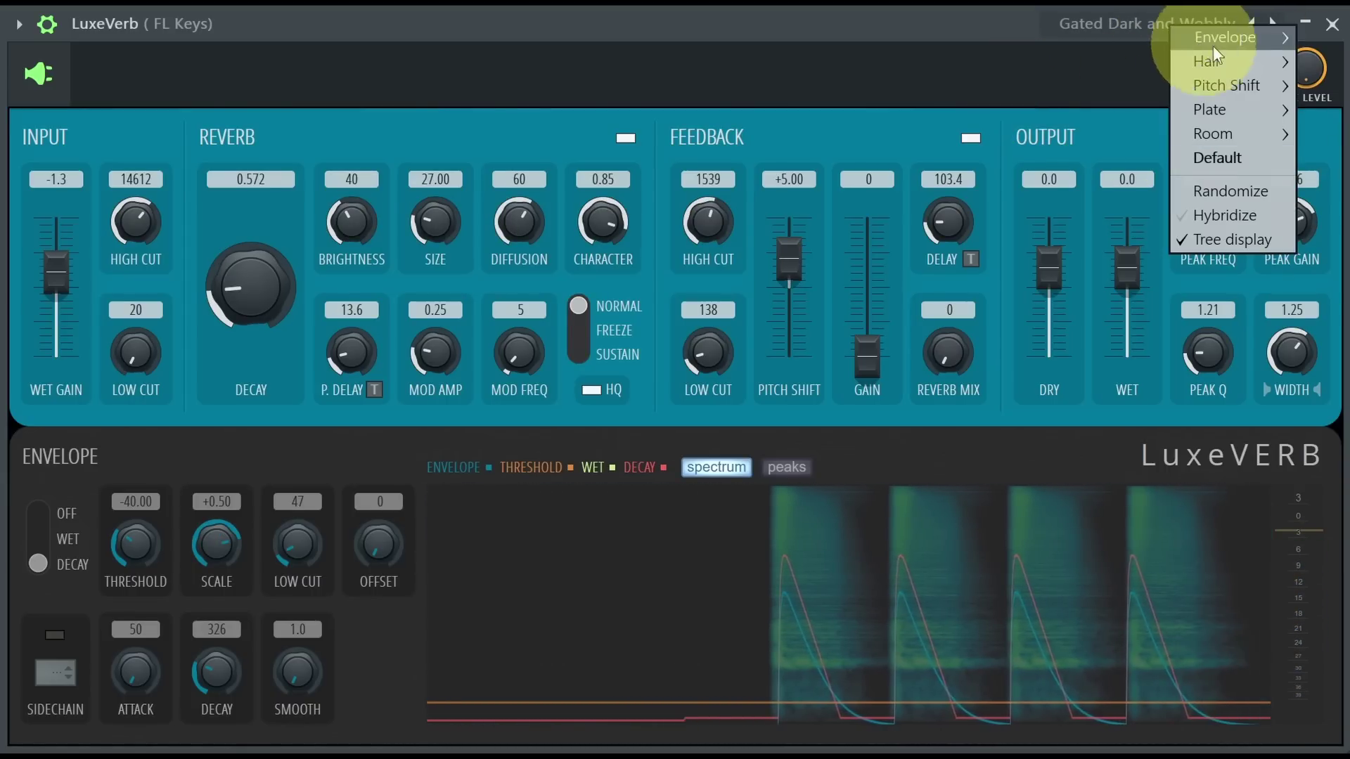
click(1335, 206)
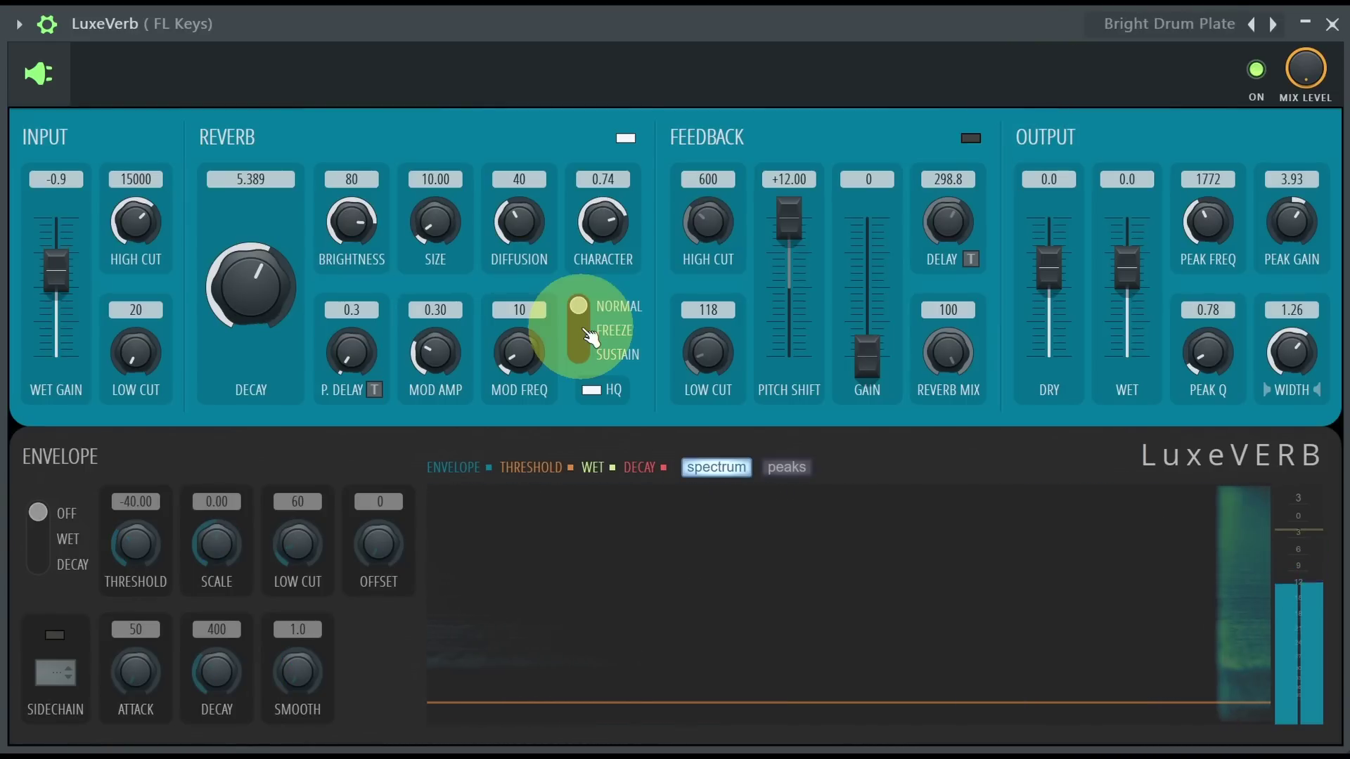
Step: On the Bright Drum Plate preset, sweep the reverb Size in Freeze mode and return the mode to Normal
click(589, 338)
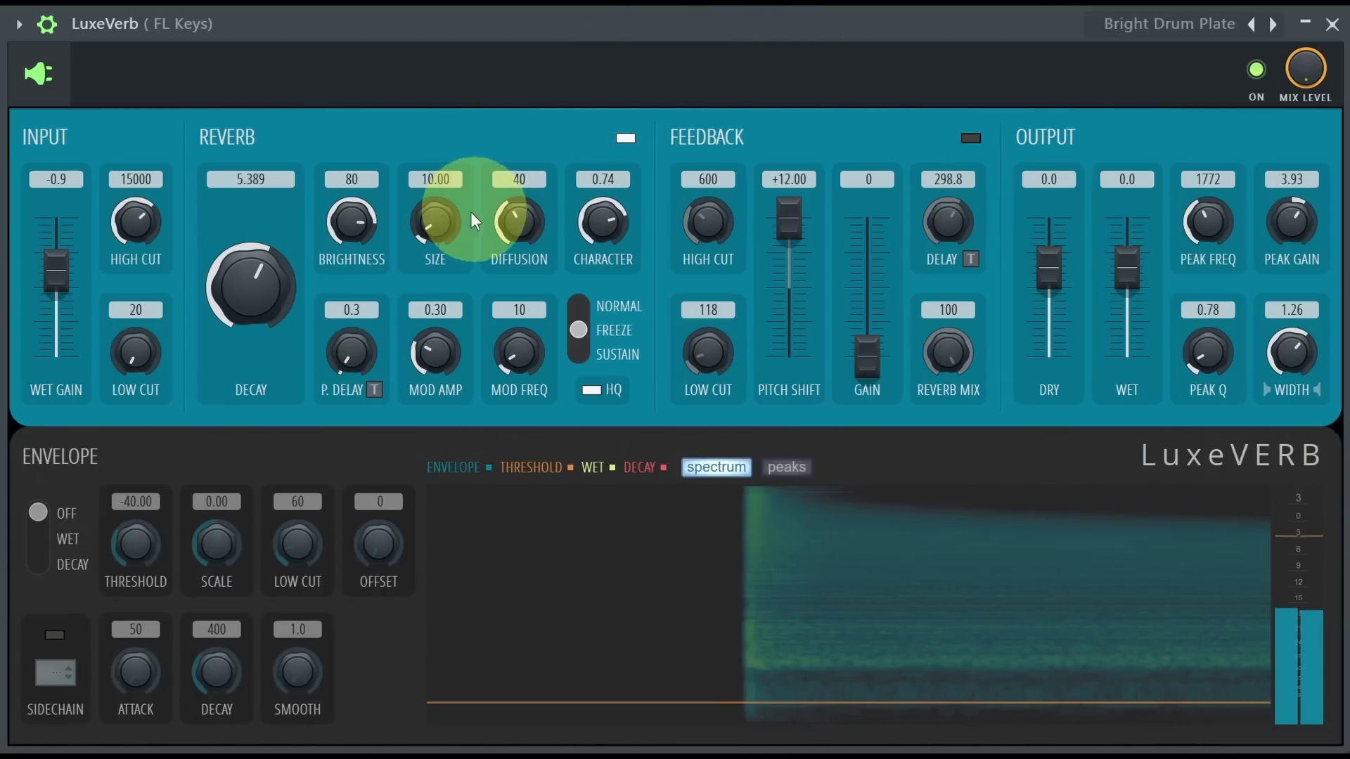
click(436, 220)
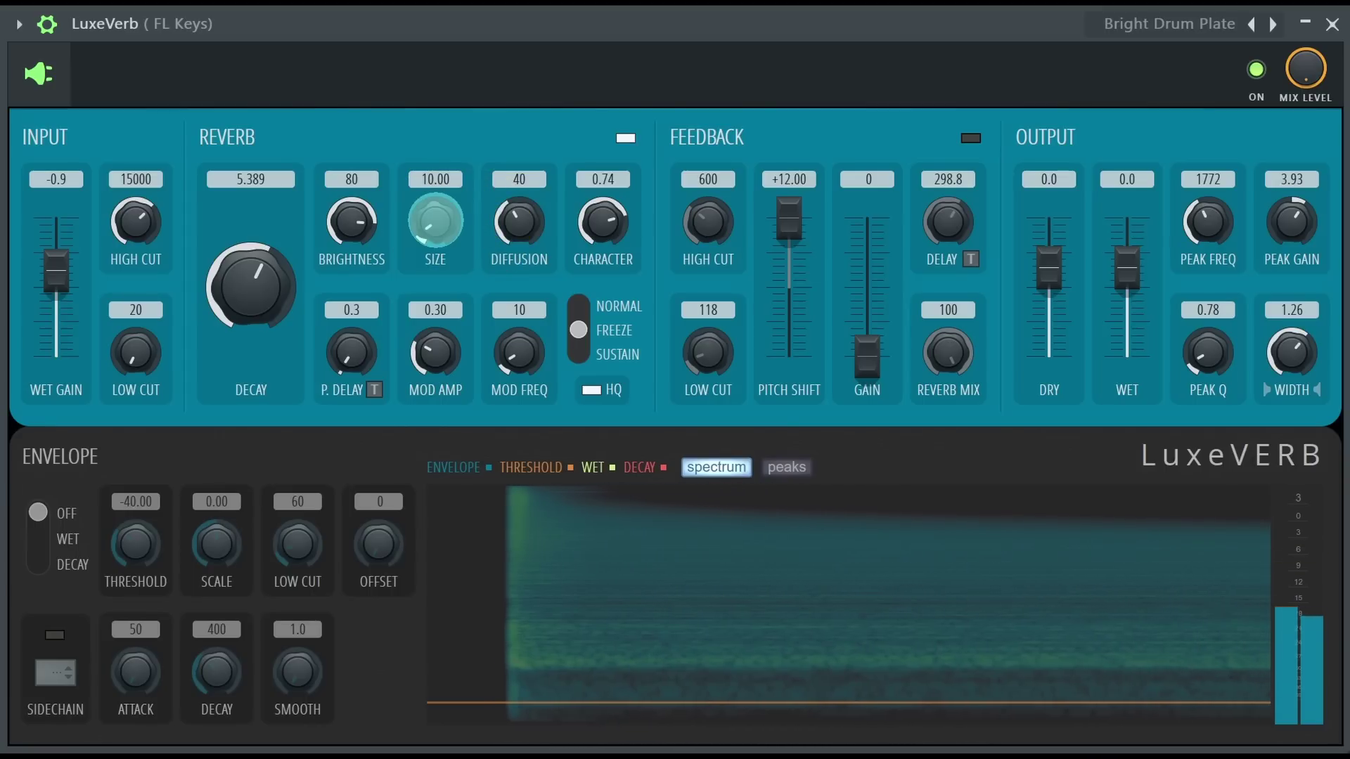
mouse_move(435, 221)
mouse_down()
mouse_move(449, 0)
mouse_move(458, 73)
mouse_move(440, 227)
mouse_up()
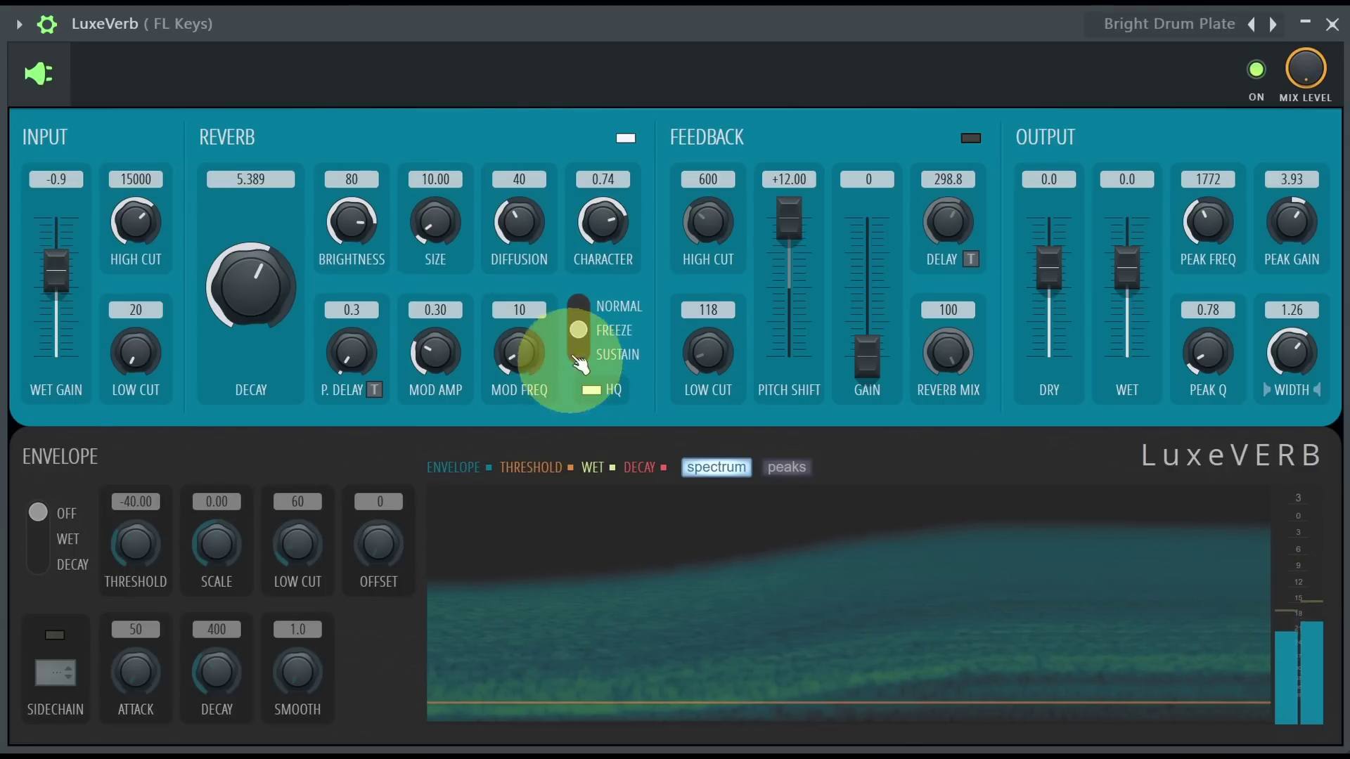
click(578, 309)
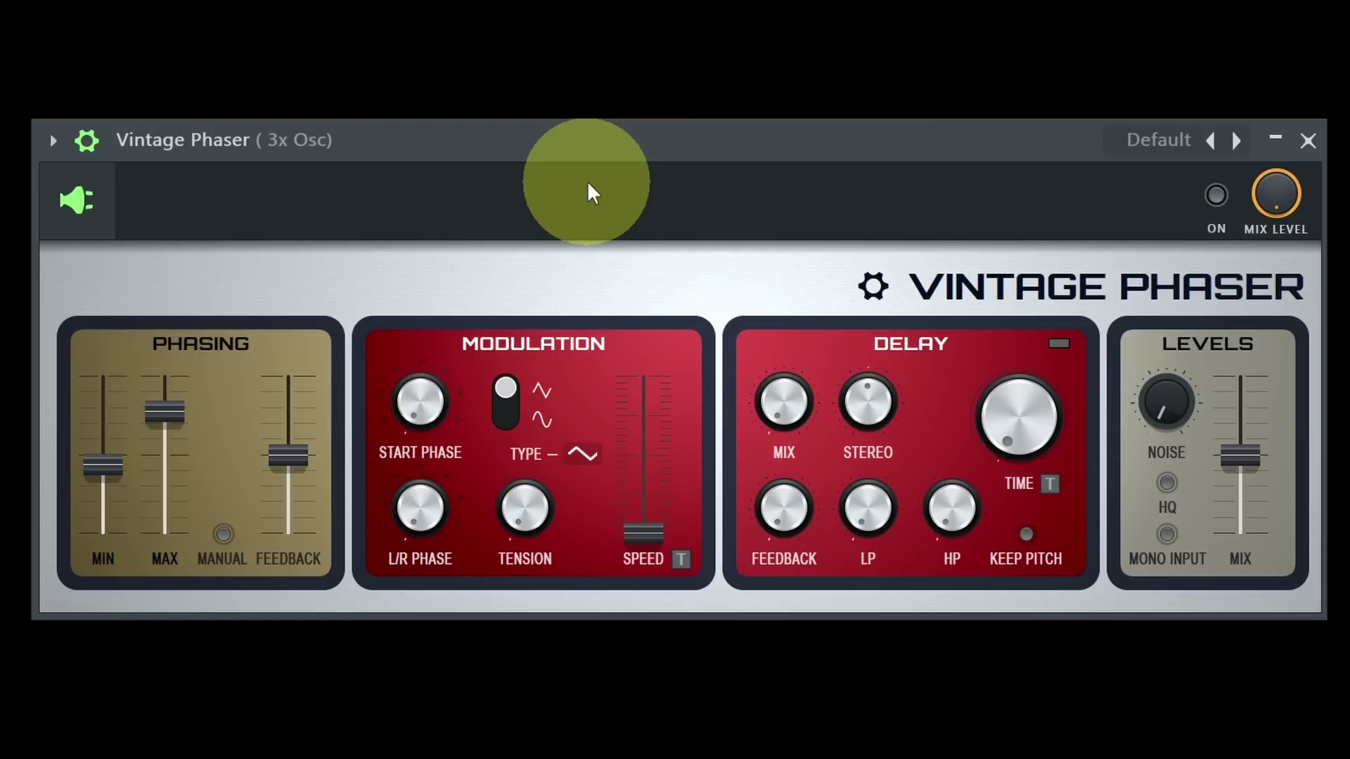
Step: Switch on Vintage Phaser, raise the modulation Speed slightly and turn L/R Phase to its midpoint
click(1216, 195)
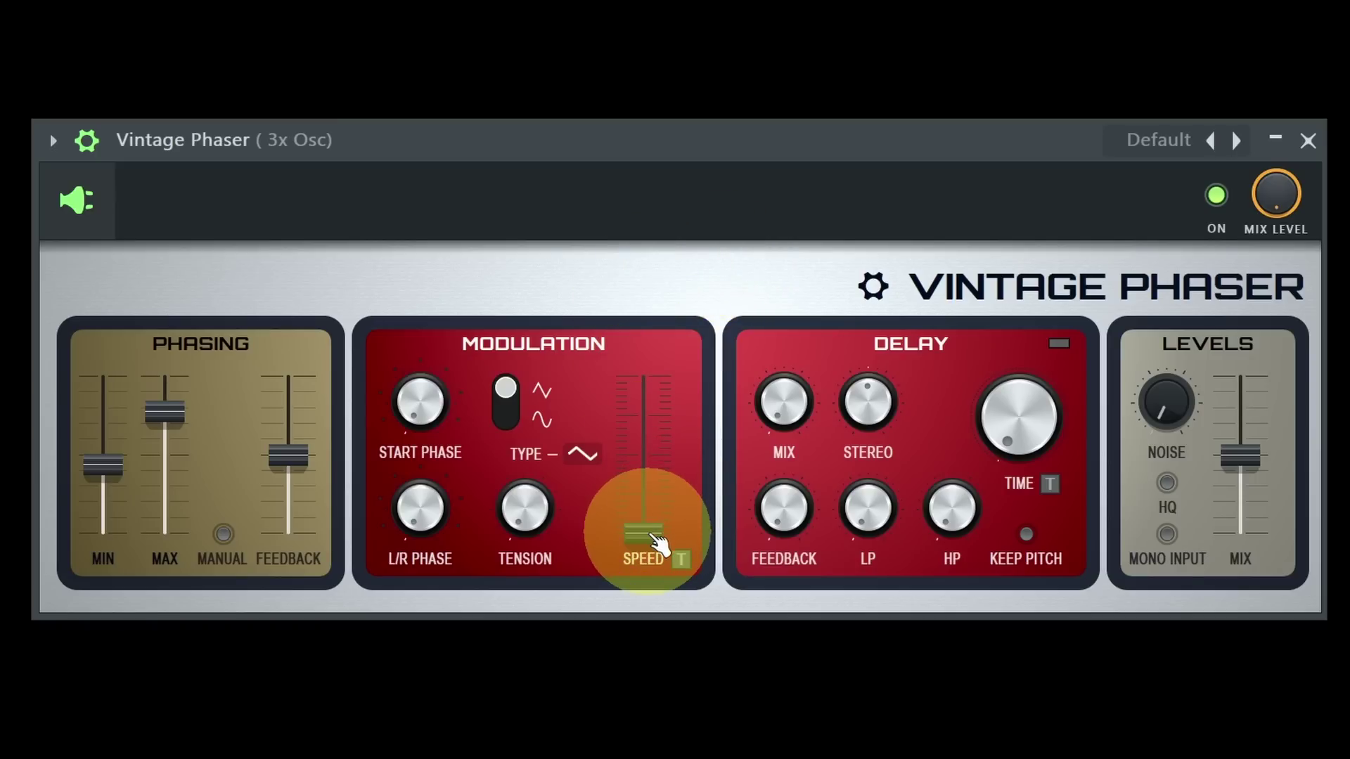
drag(644, 535, 651, 497)
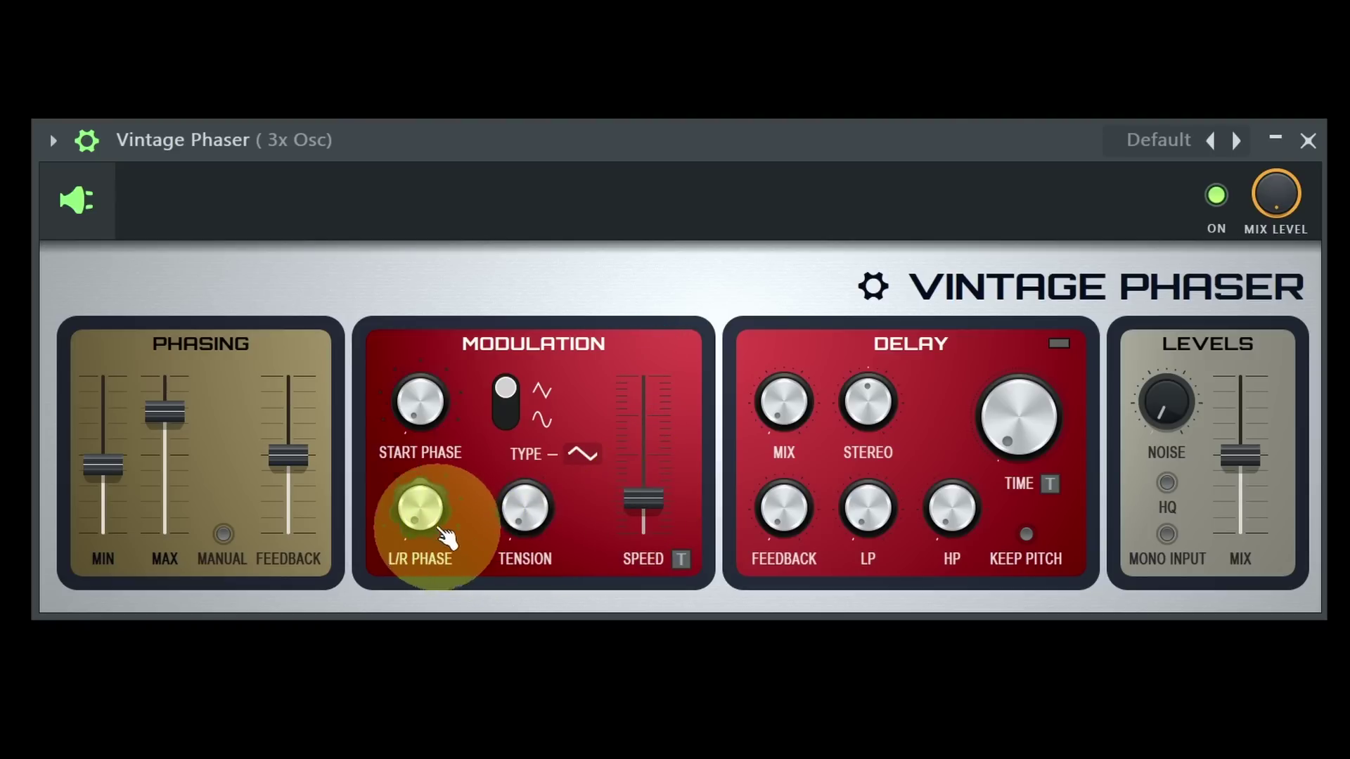
drag(444, 538, 442, 522)
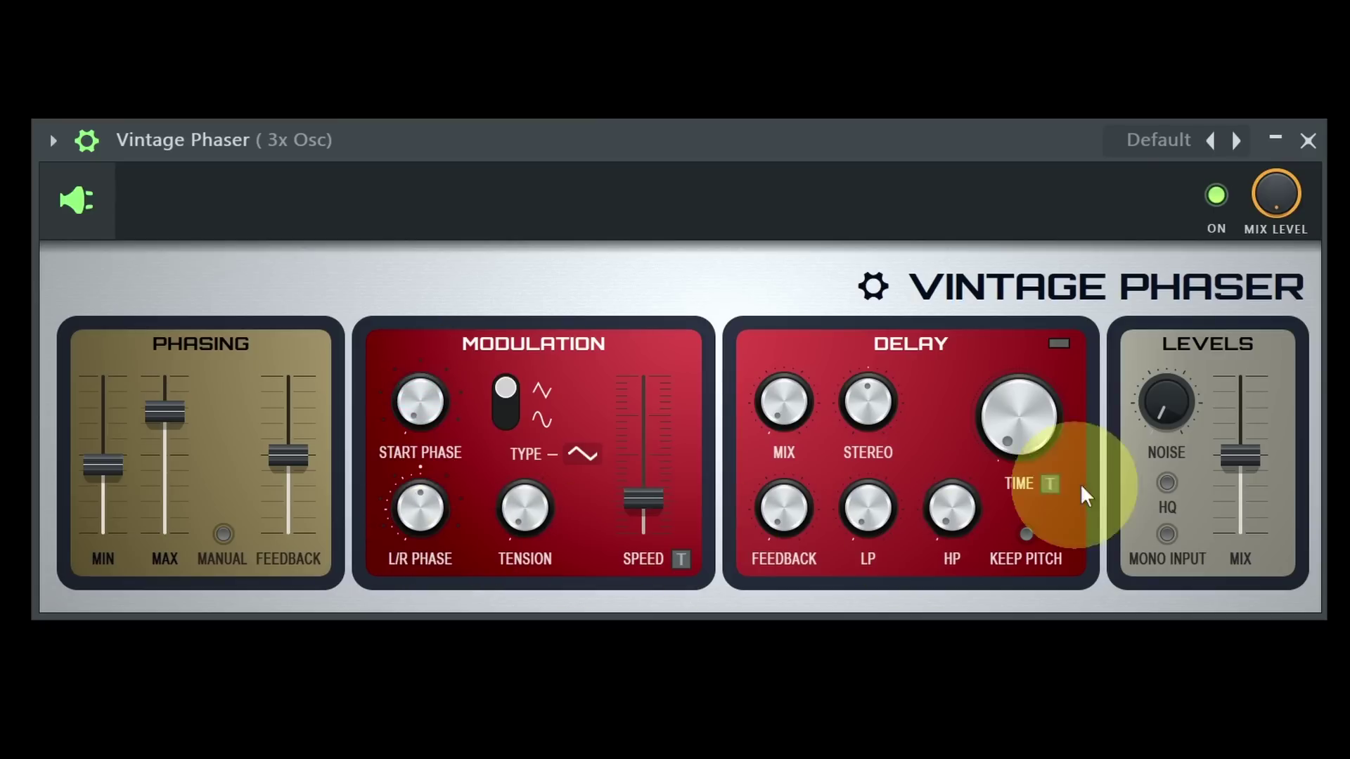
Step: Enable HQ in the phaser's levels and raise the phasing Feedback and Max
click(1167, 484)
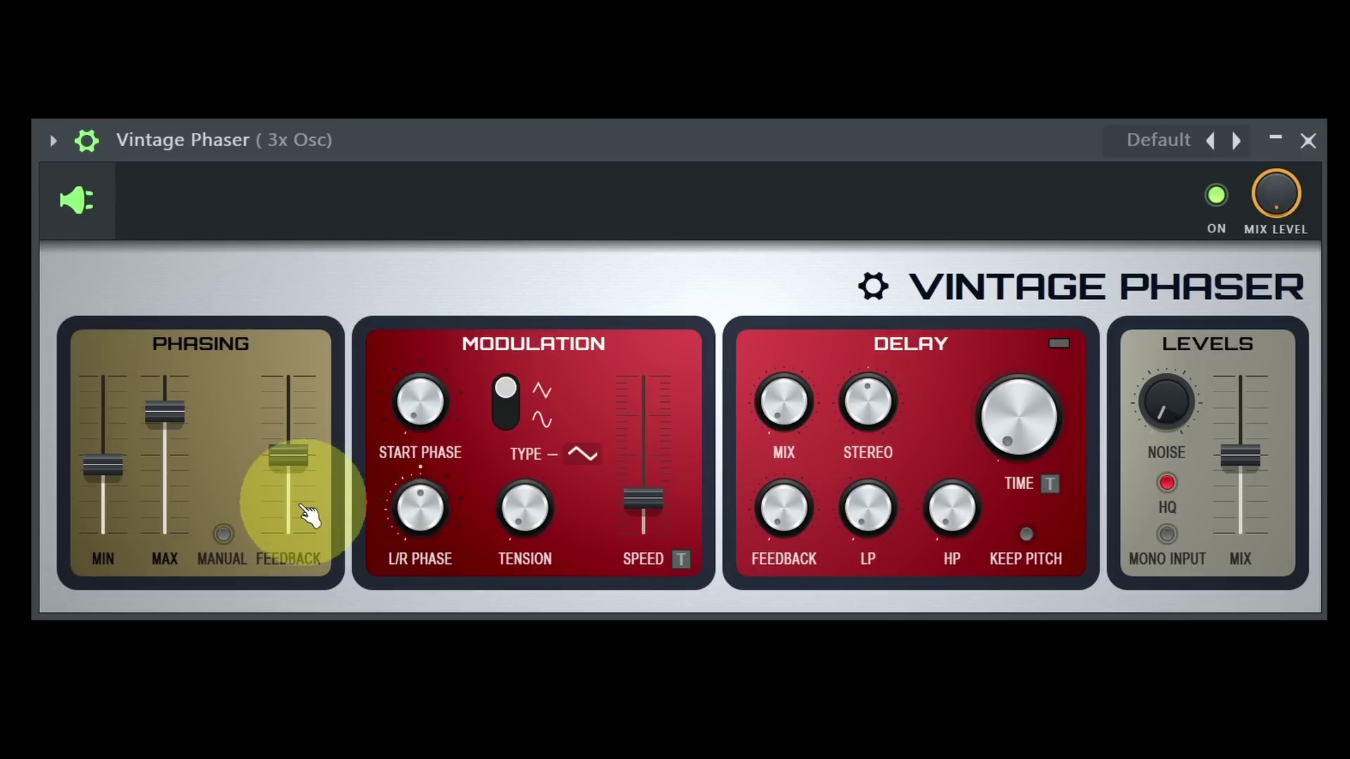
drag(281, 455, 277, 351)
drag(176, 411, 170, 367)
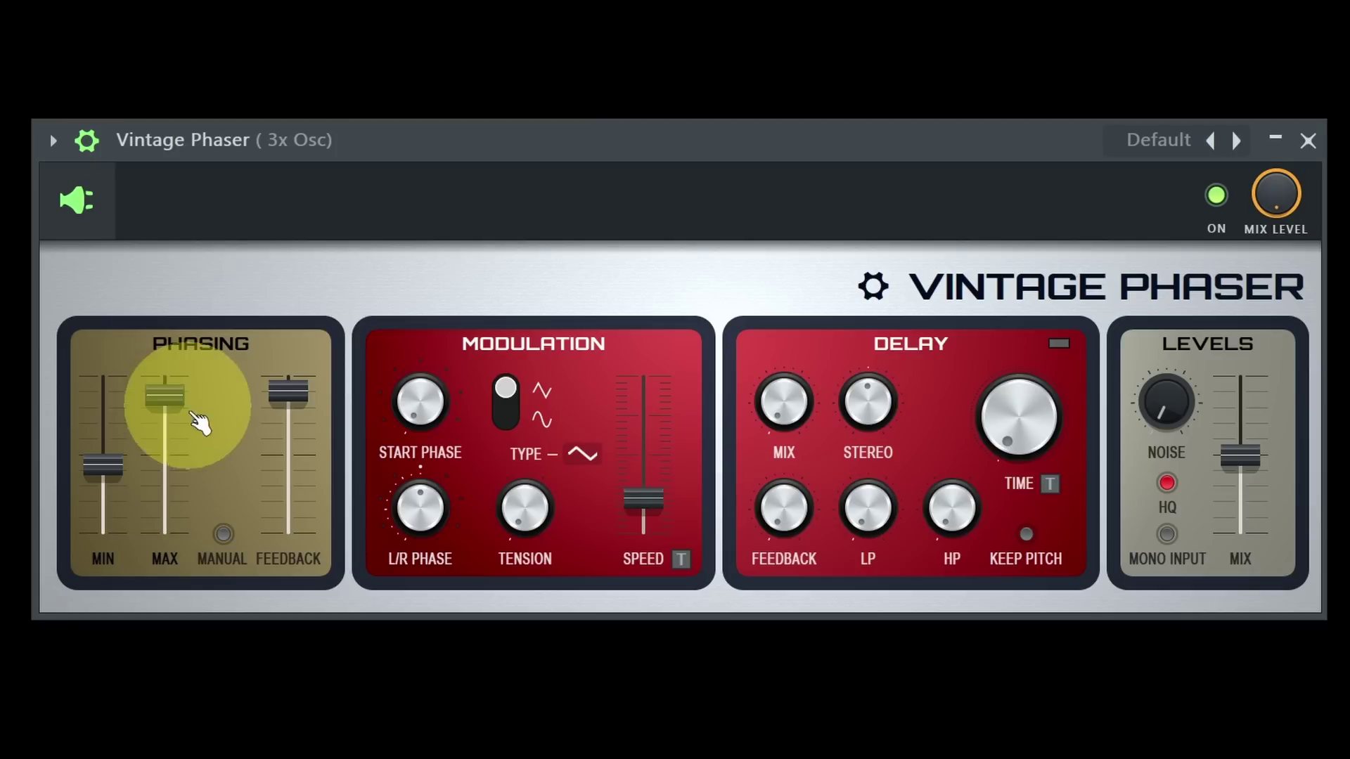
Step: Turn on Manual phasing, sweep the Freq upward, and turn Manual off again
click(224, 534)
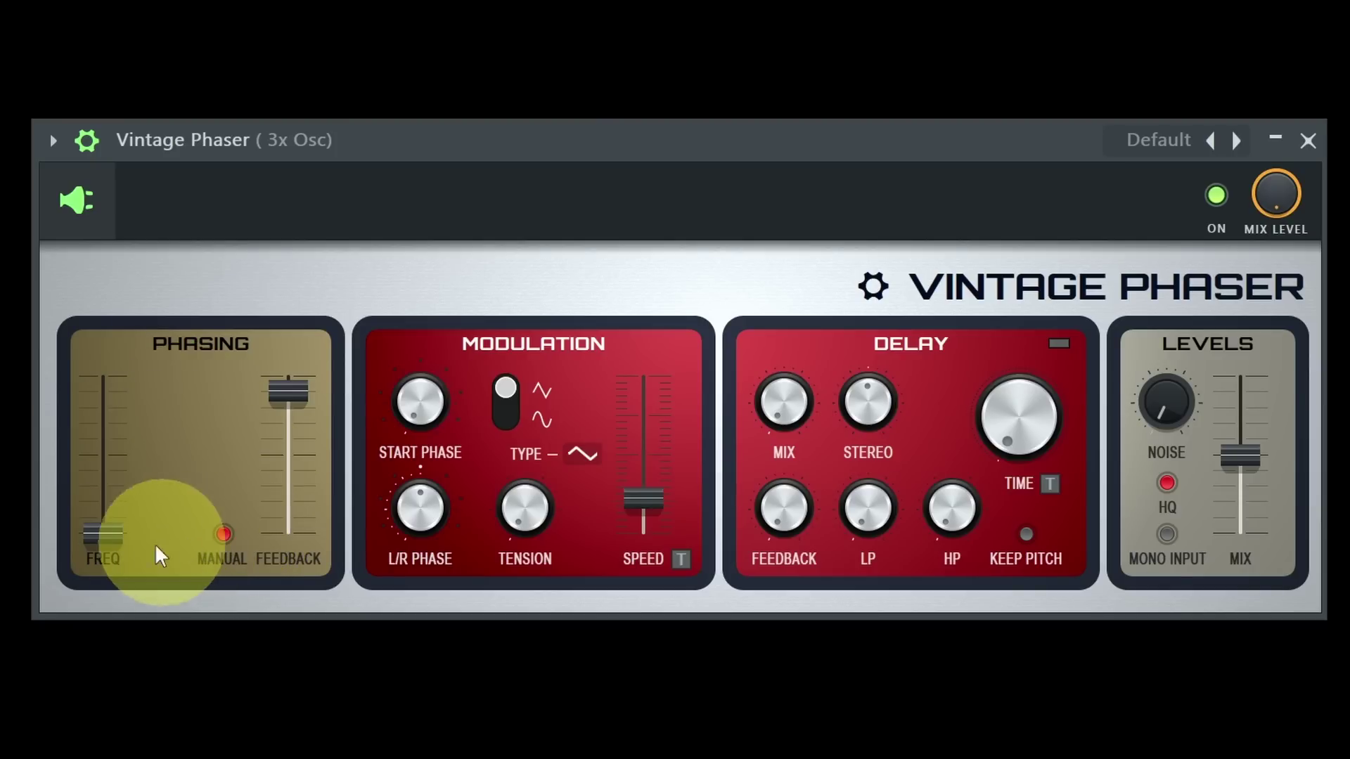
drag(109, 531, 145, 380)
click(225, 535)
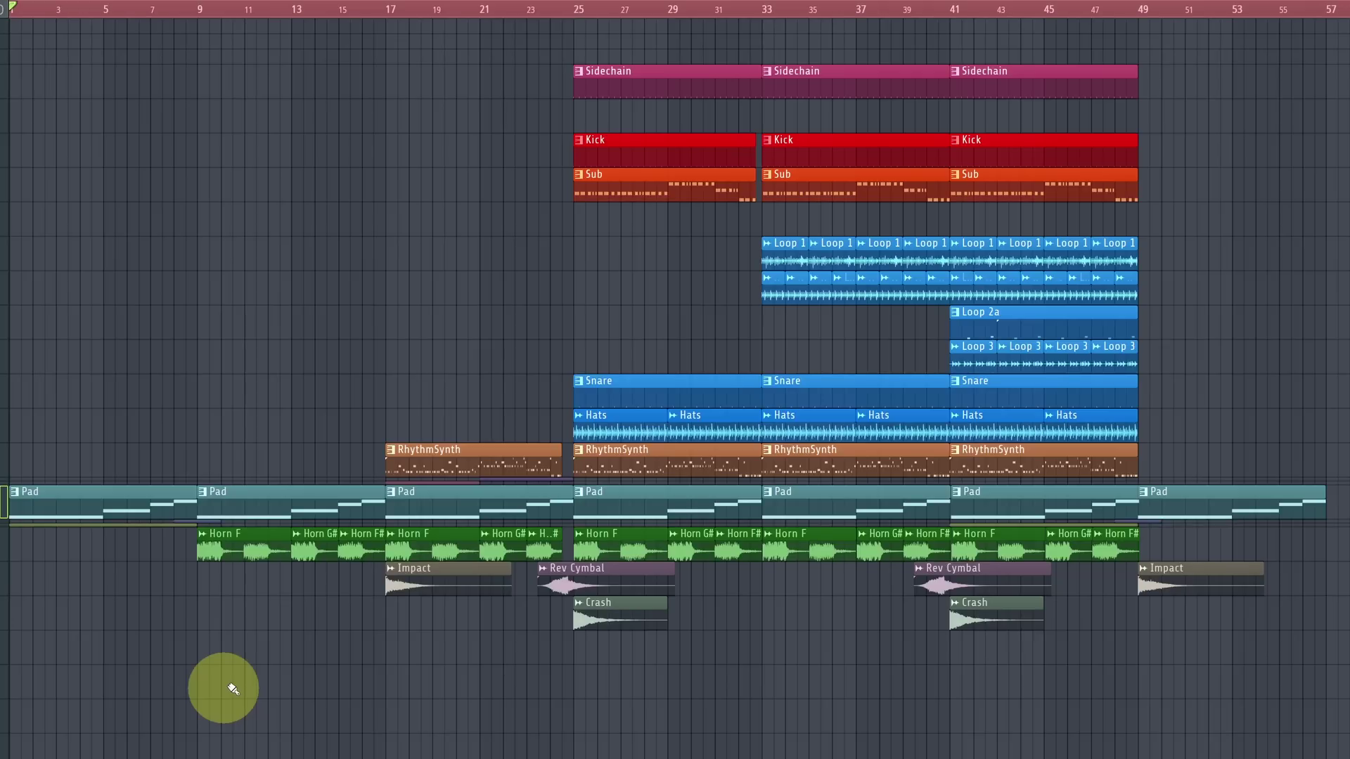
Step: Play the song arrangement from the beginning to hear the dry Pad
key(space)
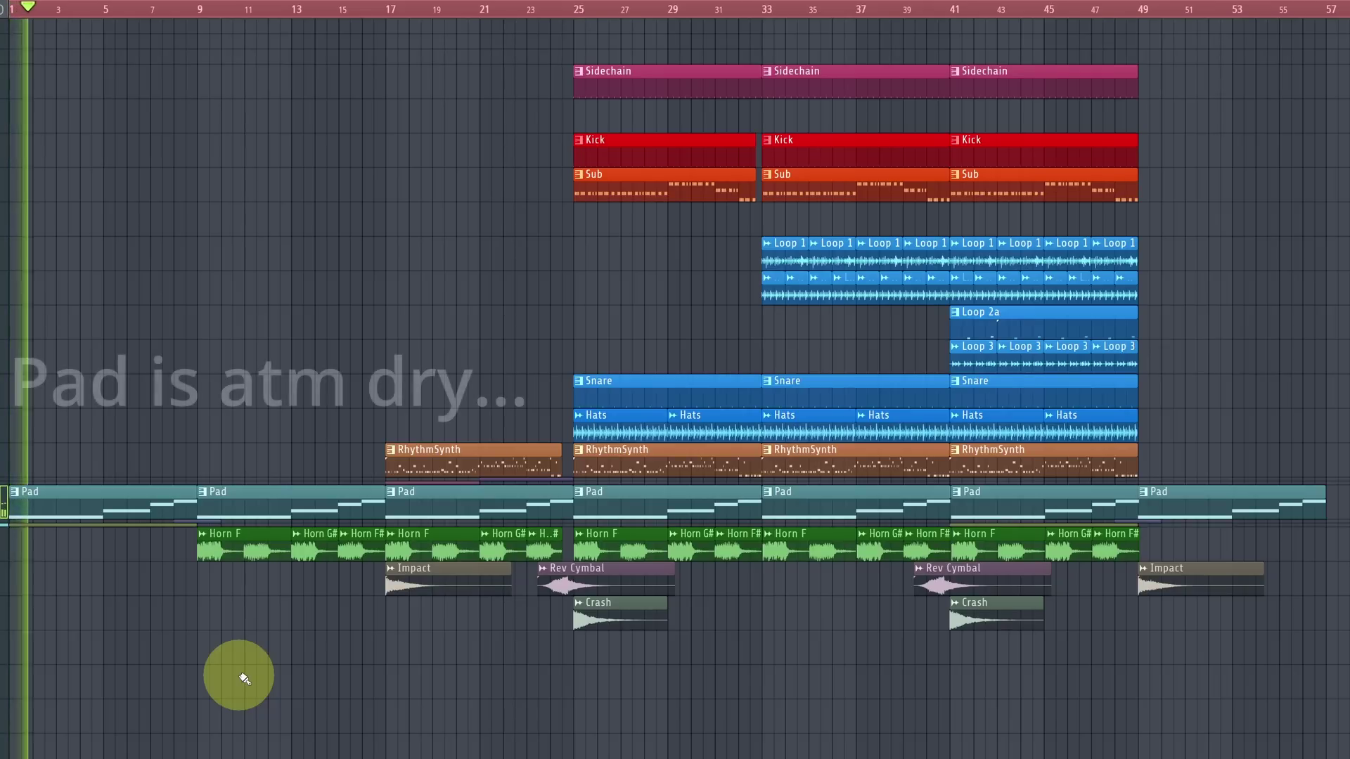